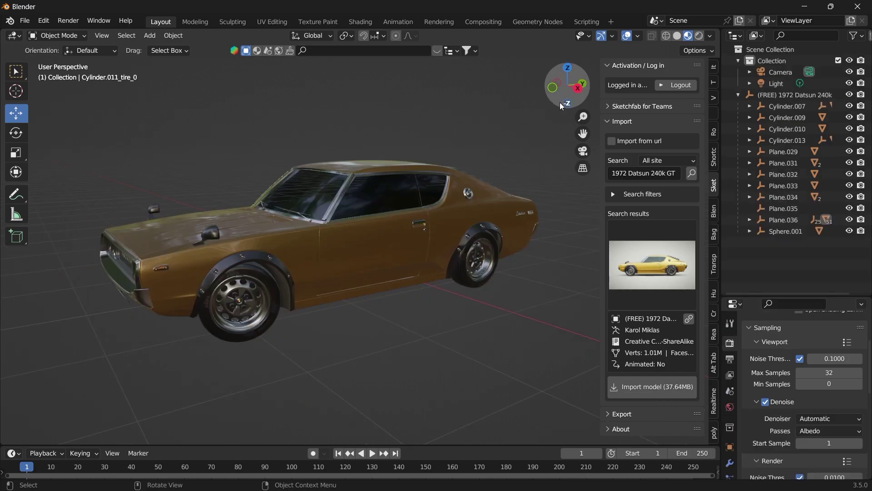
Join the rear left wheel parts into one object named back left and clear its parent while keeping the transformation.
left_click_drag(562, 106, 459, 225)
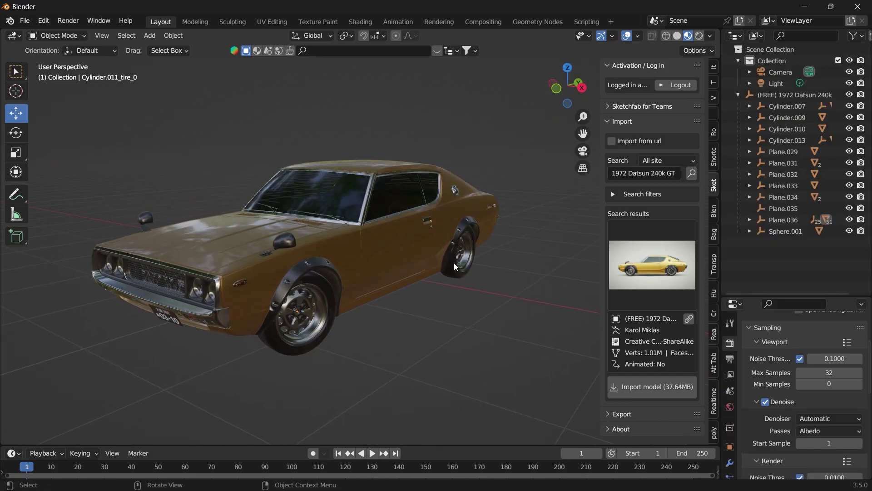
left_click_drag(567, 87, 541, 104)
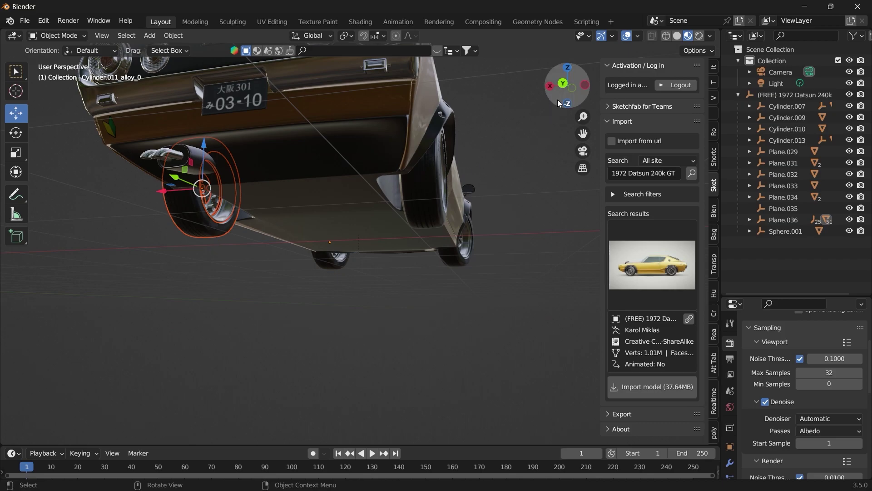
left_click_drag(567, 87, 576, 90)
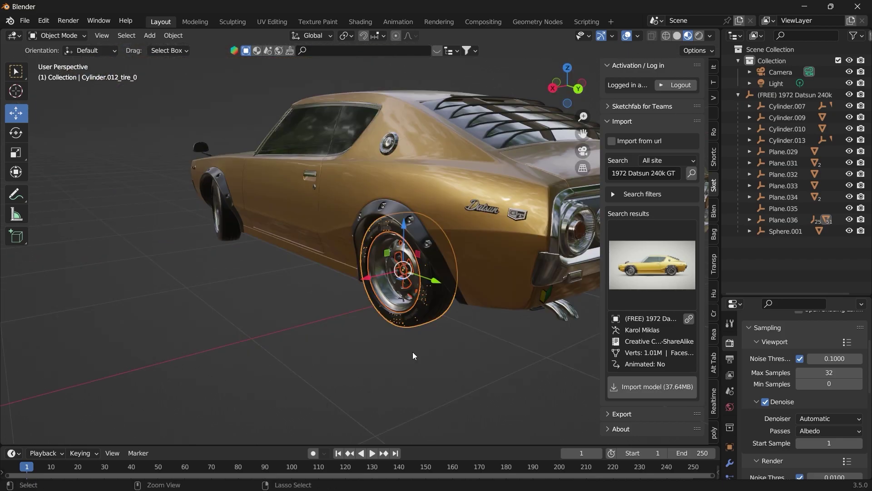
double_click(805, 163)
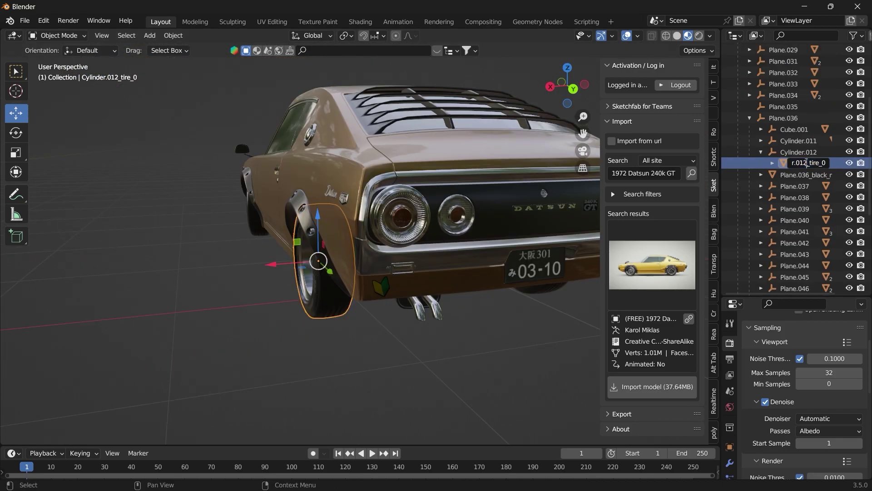
right_click(282, 422)
mouse_move(291, 422)
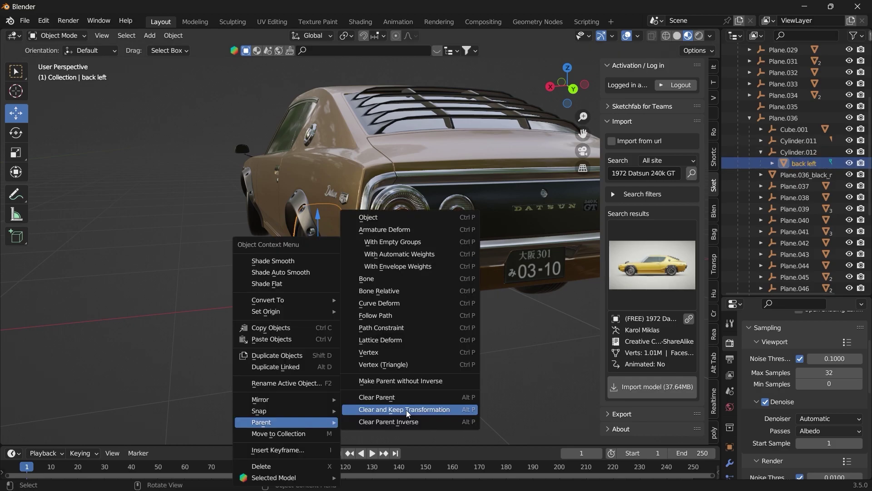
left_click(416, 409)
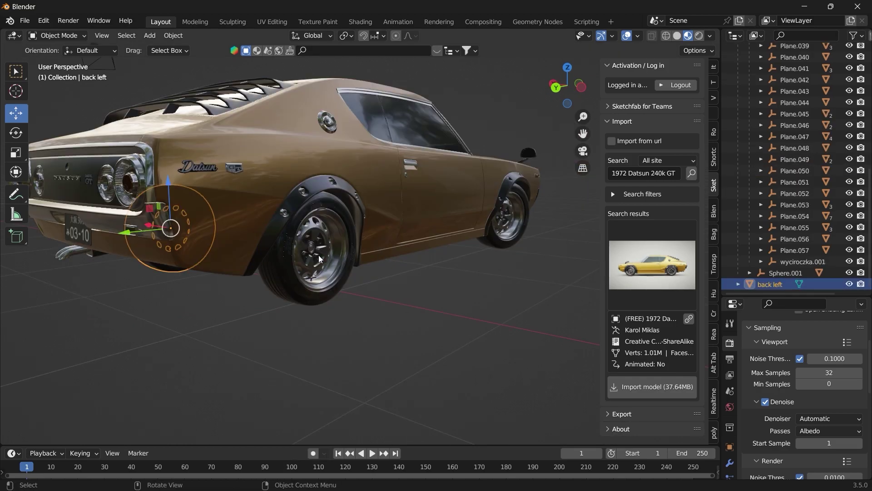
Join the rear right wheel parts into one object named back right and clear its parent while keeping the transformation.
left_click(320, 259)
middle_click_drag(319, 259, 323, 182)
middle_click_drag(545, 208, 562, 215)
left_click_drag(576, 198, 502, 232, "shift")
middle_click_drag(566, 182, 478, 290)
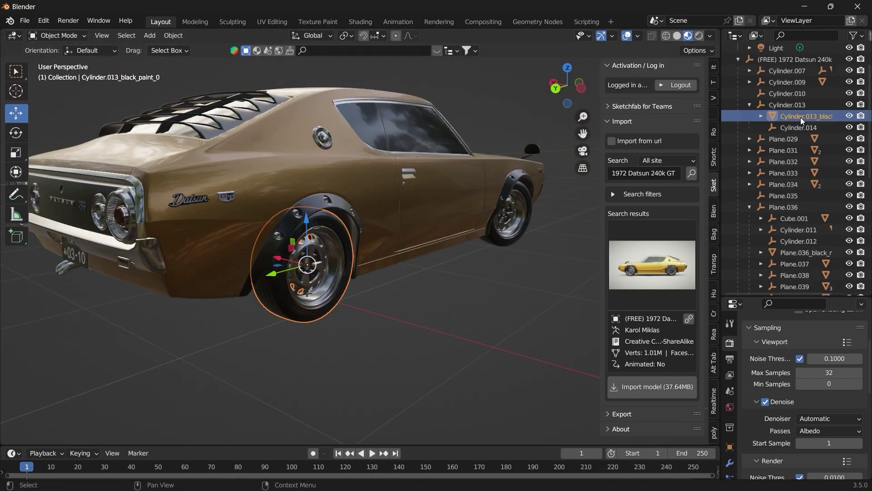
double_click(802, 117)
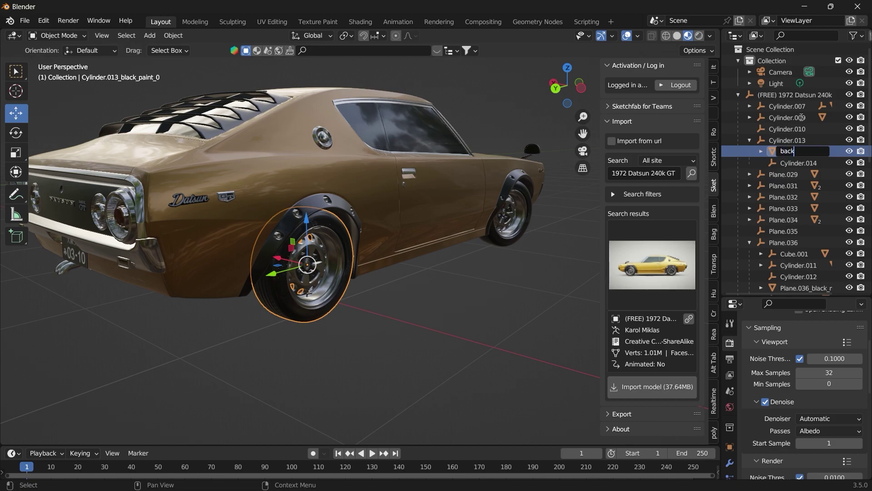
key("Return")
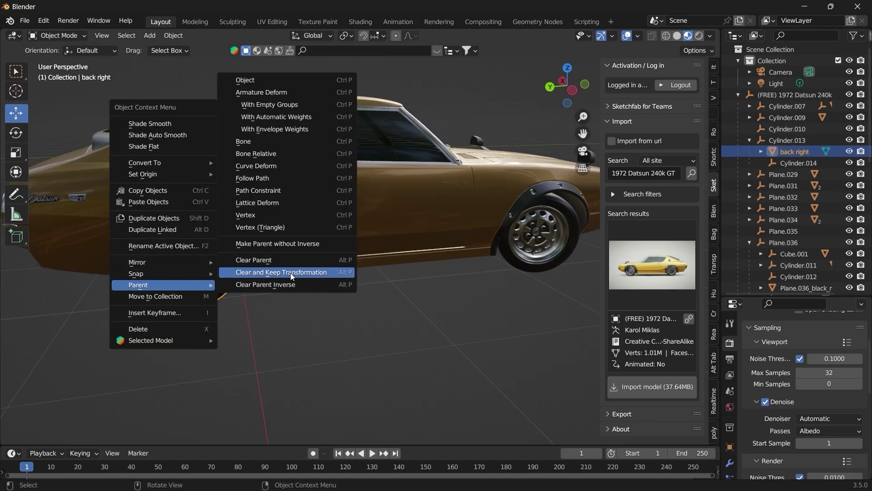
left_click(290, 273)
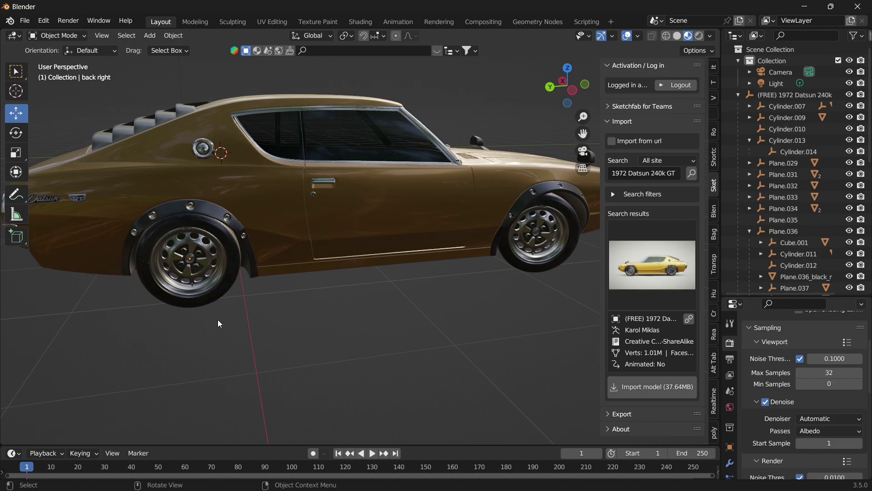
Duplicate the two back wheels and move the copies about -2.4 m along global Y into the front wheel arches.
scroll(773, 214, "down", 10)
left_click(777, 273, "ctrl")
right_click(282, 268)
left_click(162, 207)
key("y")
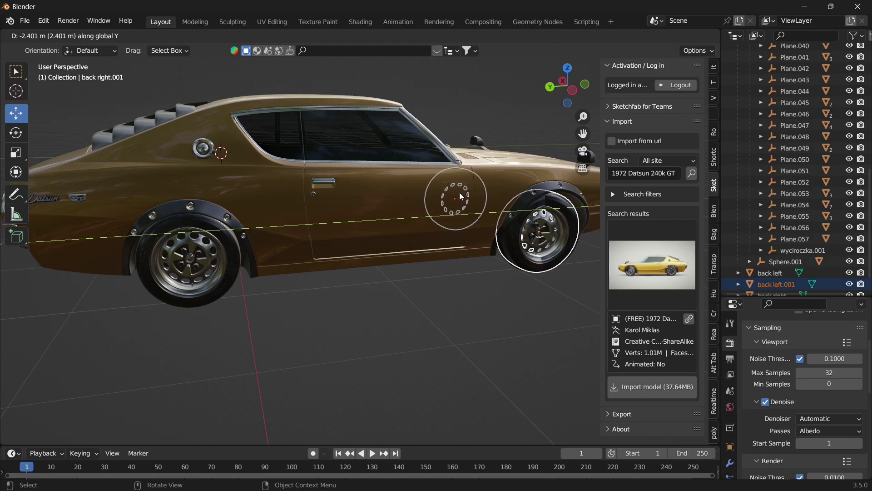
left_click(460, 196)
Rename the duplicated wheels at the front axle frontleft.001 and front right.001.
left_click_drag(568, 86, 512, 89)
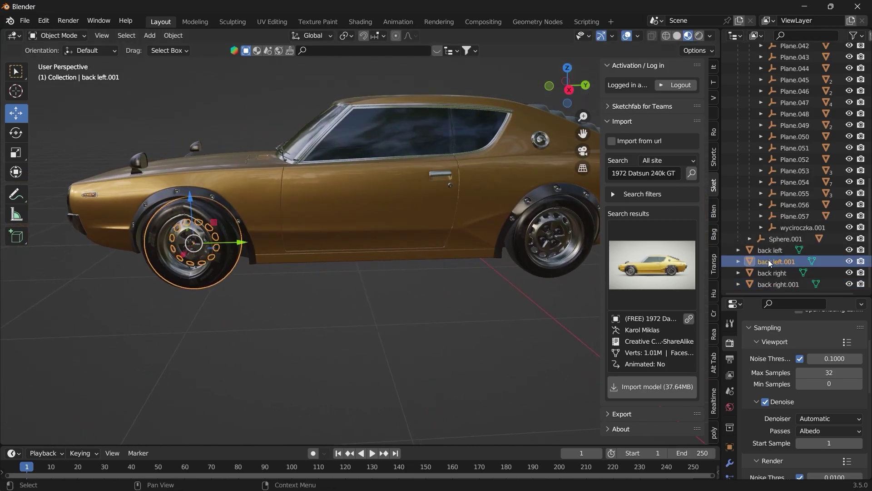
key("Return")
left_click_drag(568, 86, 558, 132)
left_click(551, 201)
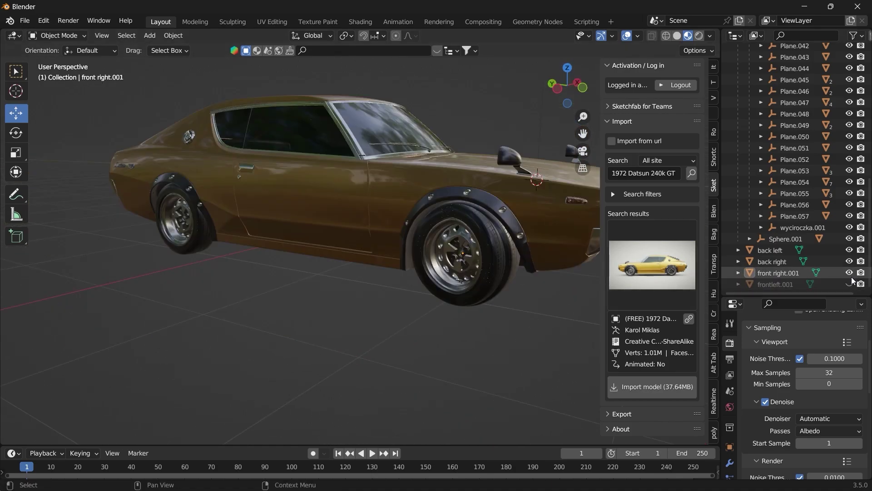
Hide the four separated wheels and delete the car's original front wheels.
left_click_drag(850, 284, 849, 252)
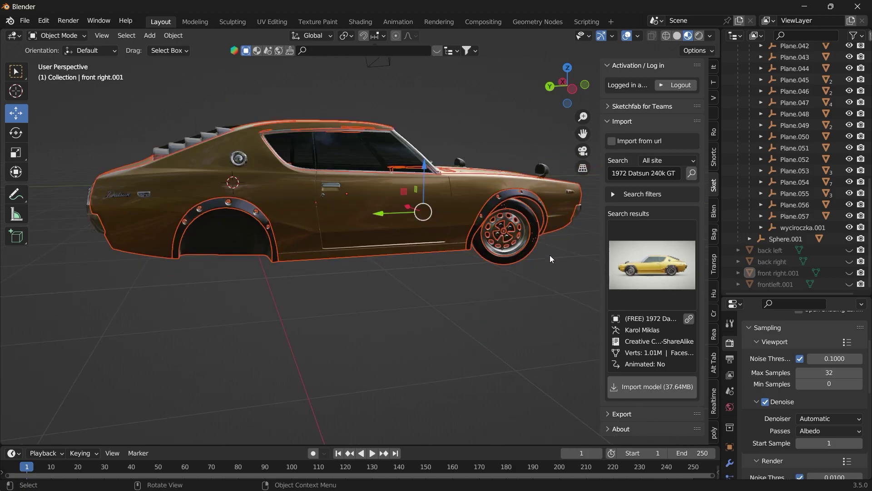
left_click(551, 259)
left_click_drag(502, 282, 532, 200)
key("x")
left_click(536, 191)
Join all remaining visible car parts into a single object and rename it body.
left_click_drag(567, 86, 509, 94)
left_click_drag(563, 95, 505, 143)
scroll(563, 126, "down", 2)
key("a")
key("ctrl+j")
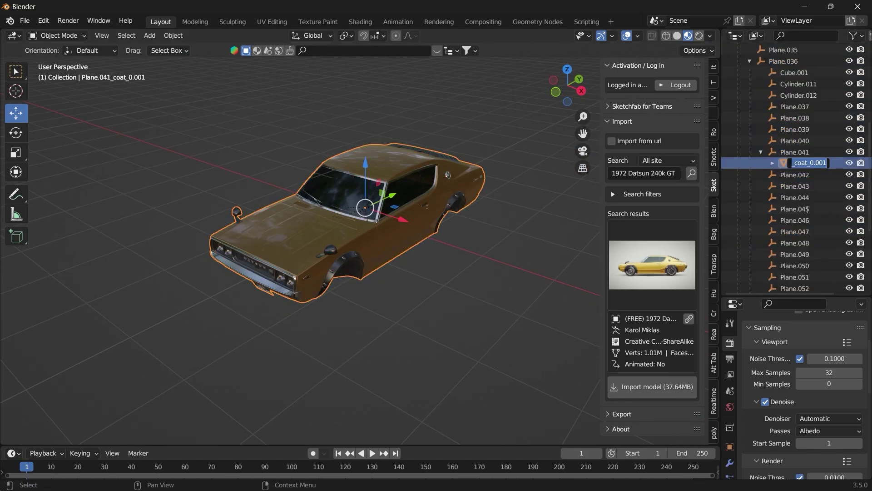
type("body")
key("Return")
Clear the parent of the body object while keeping its transformation.
right_click(359, 305)
mouse_move(364, 305)
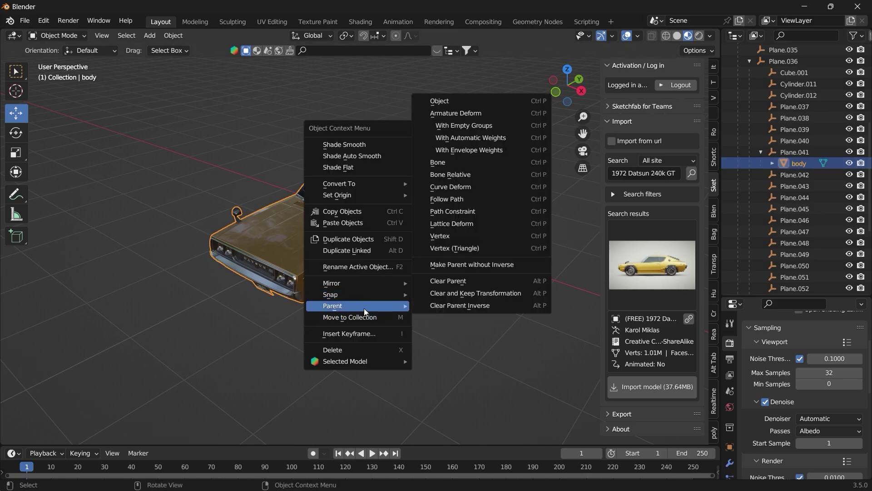
left_click(473, 293)
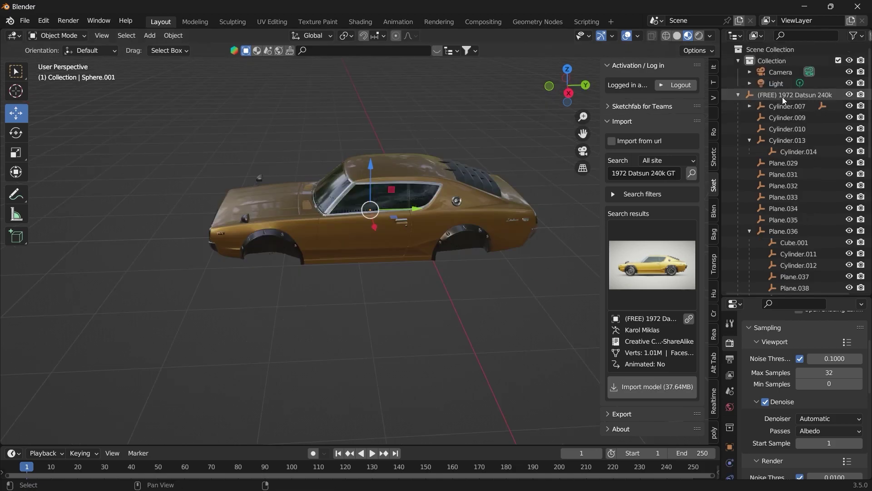
Delete the leftover empties of the imported Datsun hierarchy and unhide the four wheels.
left_click(782, 97, "shift")
key("x")
left_click(526, 143)
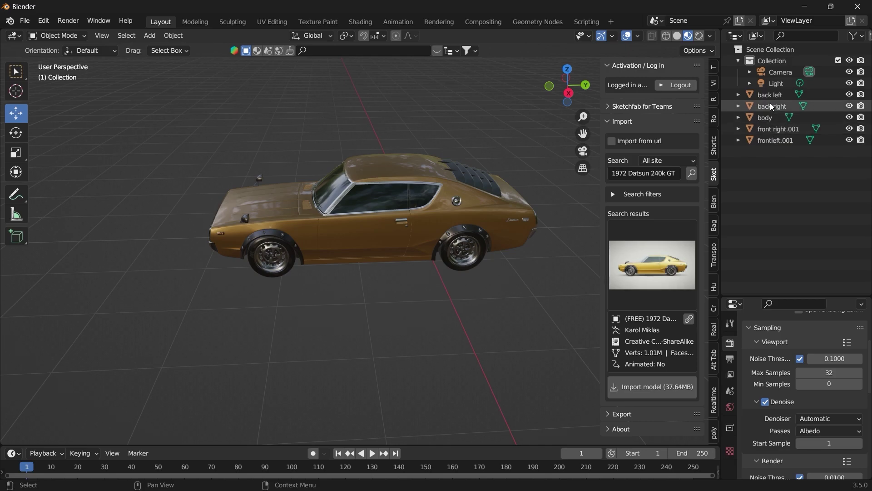
Inspect the car from below and select the four wheels to check that they are separate objects.
left_click_drag(576, 92, 489, 47)
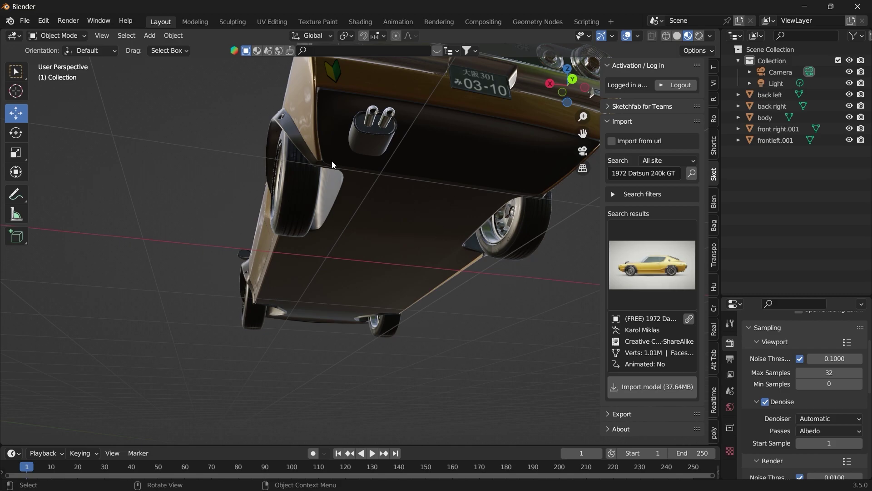
left_click_drag(565, 82, 539, 214)
left_click(538, 248)
left_click(411, 210, "shift")
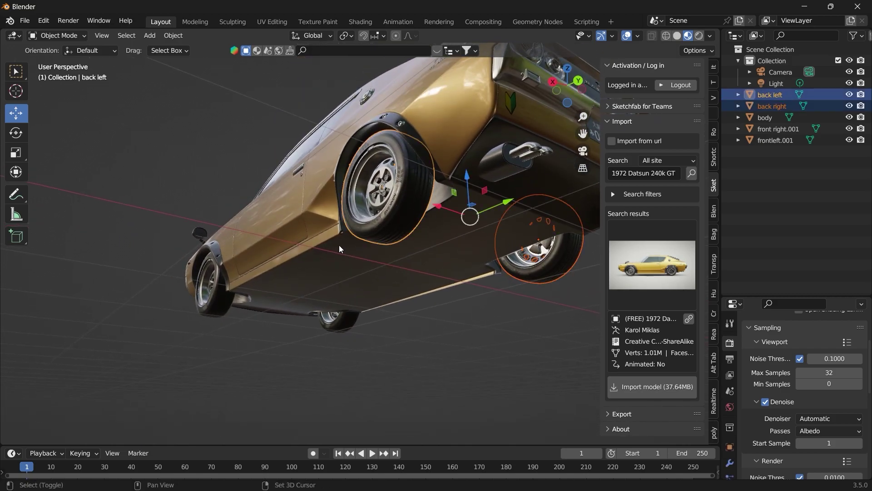
left_click(222, 296, "shift")
left_click(340, 324, "shift")
left_click_drag(579, 104, 573, 108)
left_click_drag(358, 227, 358, 234)
left_click(367, 124)
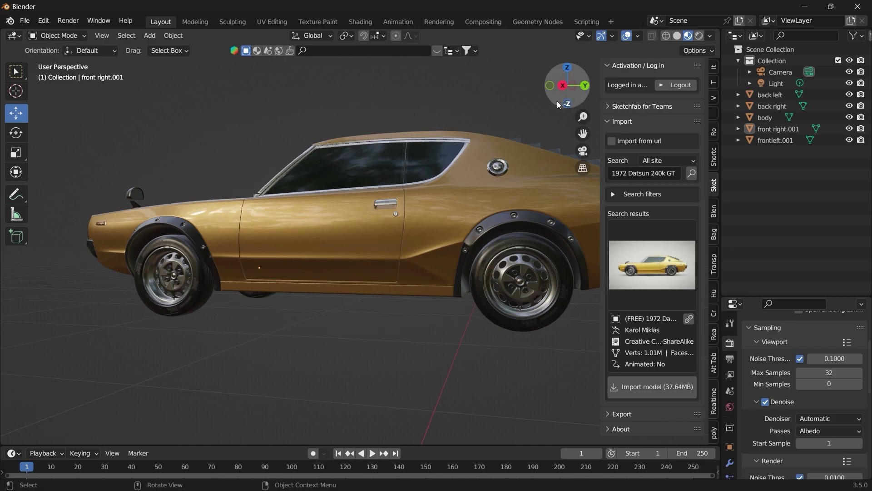
Check how the body and wheels line up in the front and right orthographic views.
left_click(550, 86)
left_click(457, 290)
left_click_drag(503, 272, 499, 273)
left_click(294, 277)
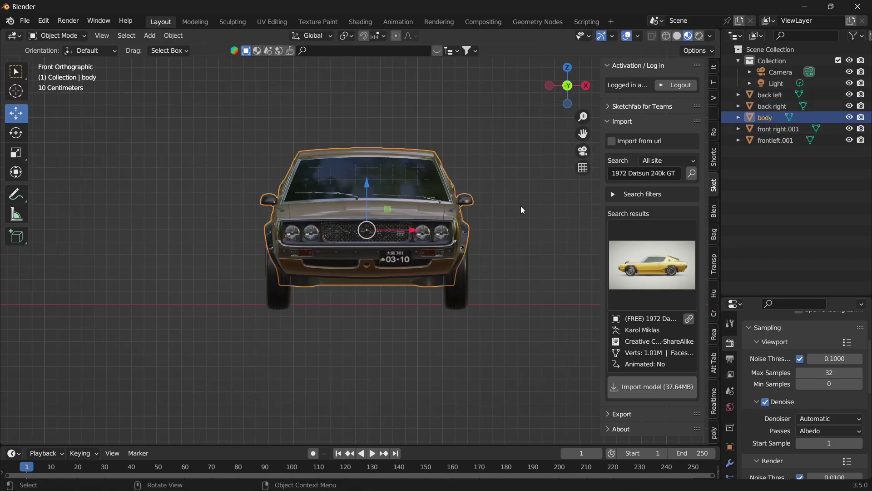
left_click(305, 301)
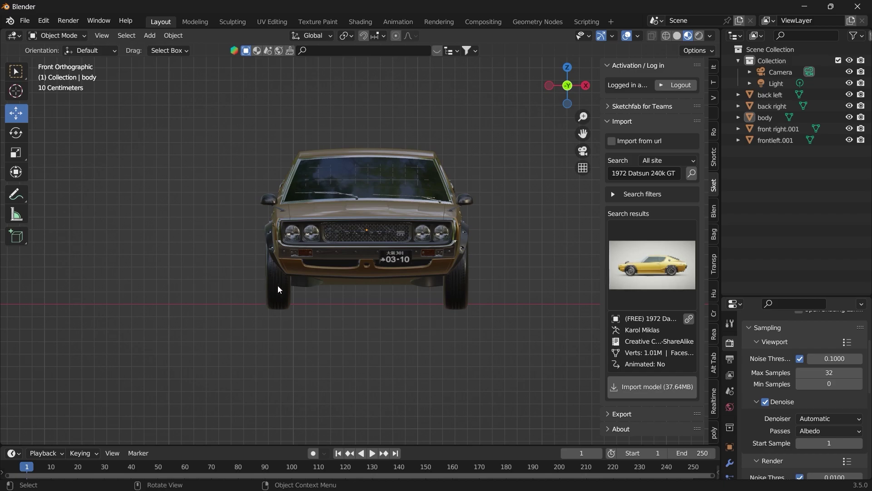
left_click(550, 86)
left_click(551, 86)
left_click(550, 86)
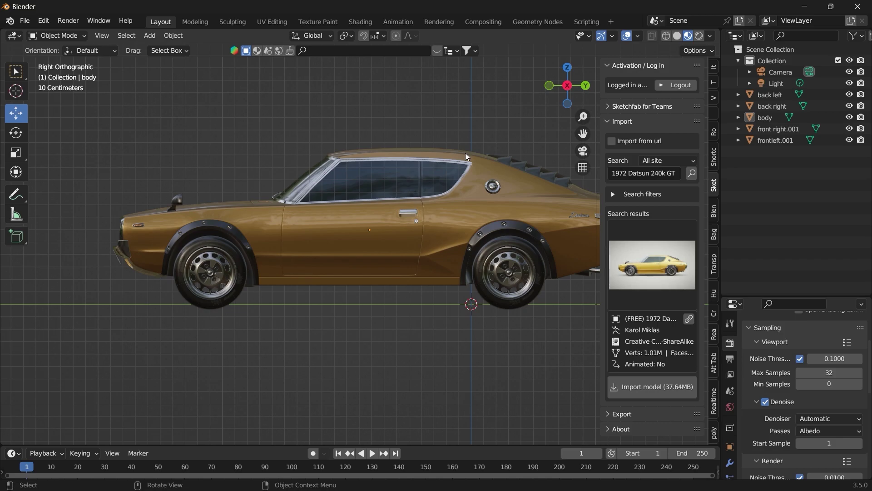
Add an RBC car rig to the scene.
left_click_drag(558, 108, 523, 218)
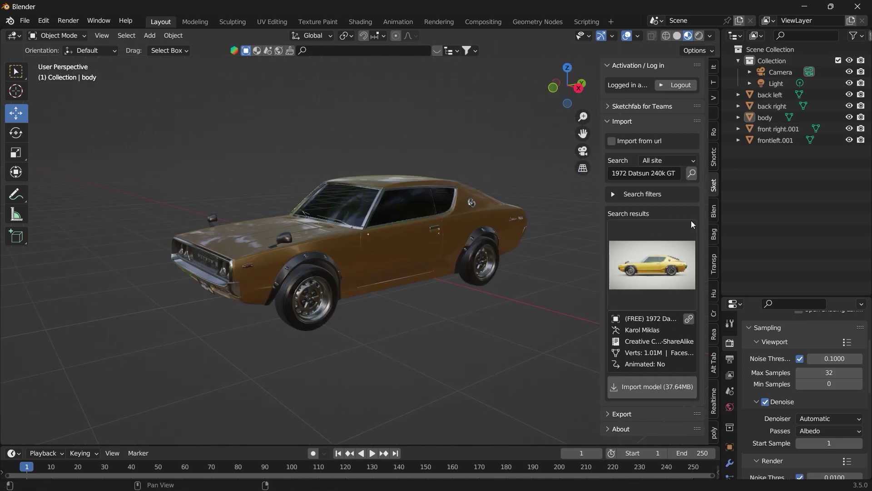
left_click(713, 114)
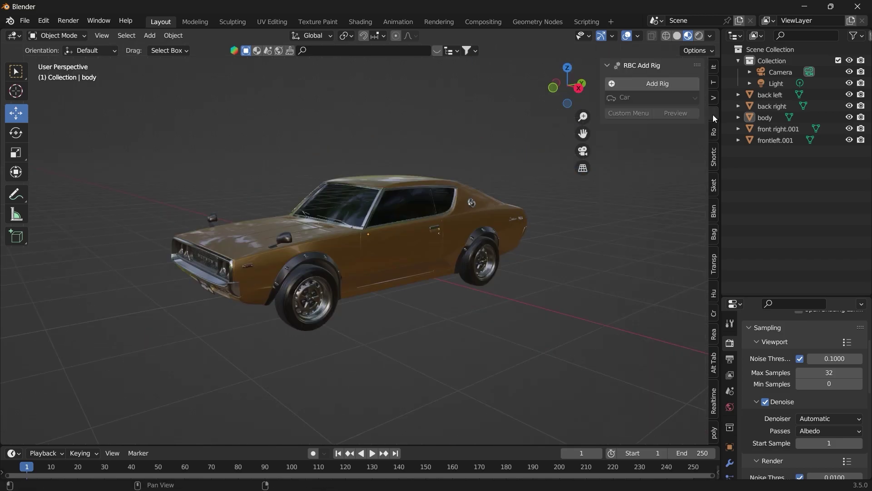
left_click(662, 85)
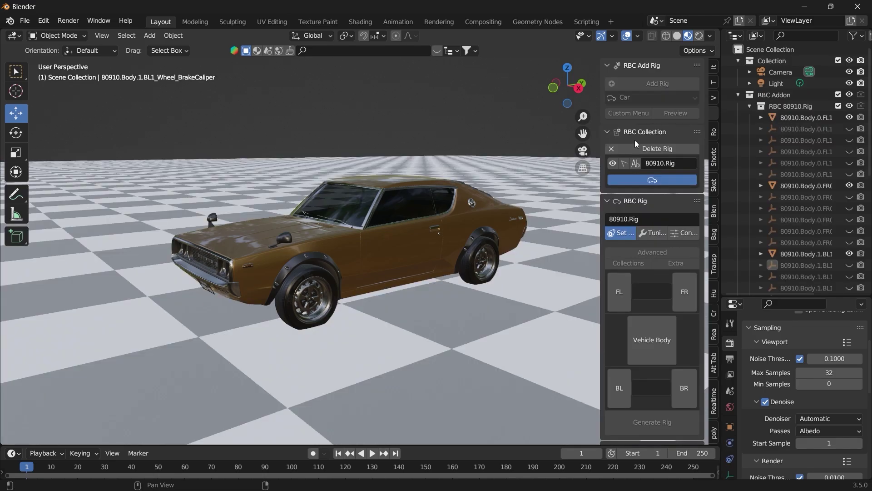
Assign frontleft.001 to the rig's FL wheel slot and front right.001 to the FR slot.
left_click_drag(571, 94, 434, 126)
left_click_drag(507, 134, 265, 247)
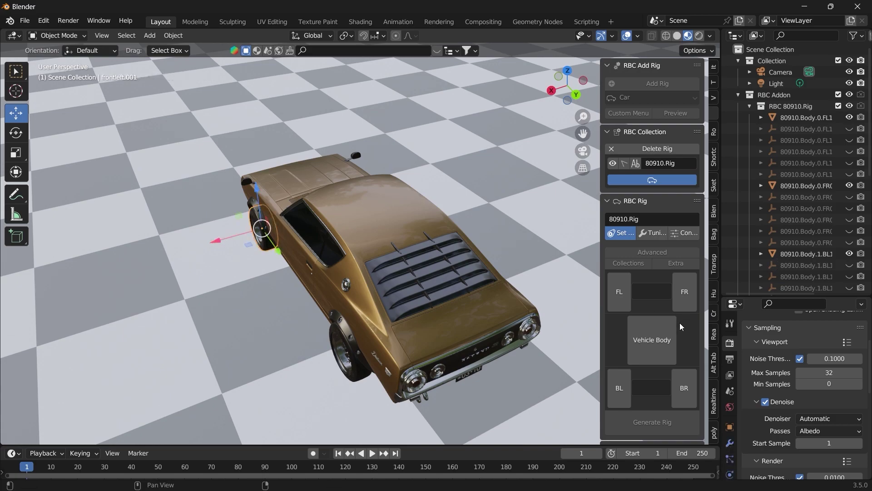
left_click(618, 299)
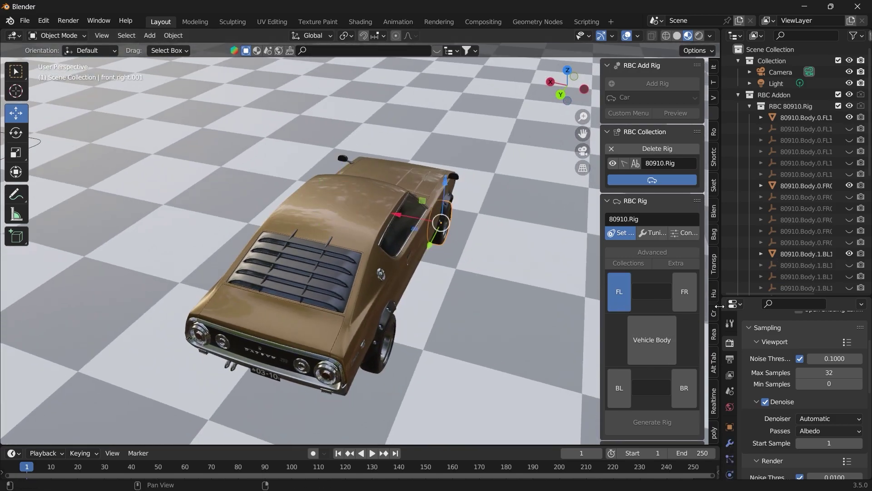
left_click(692, 299)
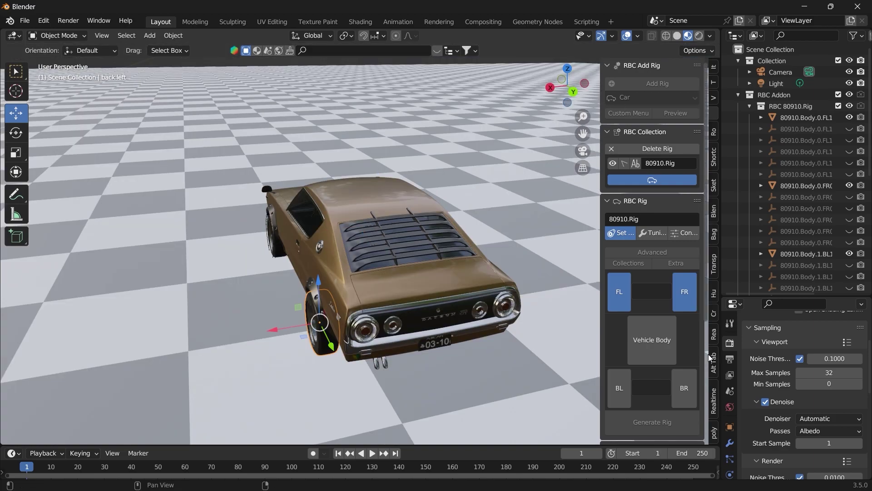
Assign the two back wheels to the rig's BL and BR slots and the body object as Vehicle Body.
left_click_drag(573, 90, 527, 87)
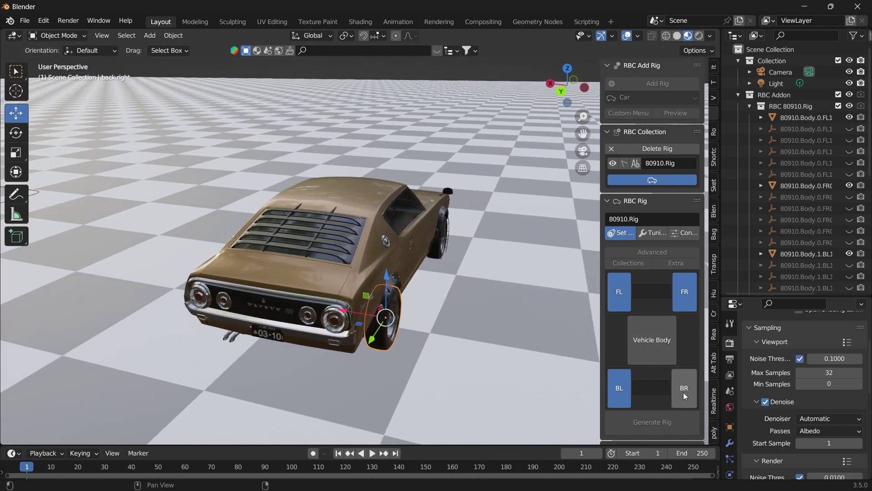
left_click(683, 392)
left_click(630, 322)
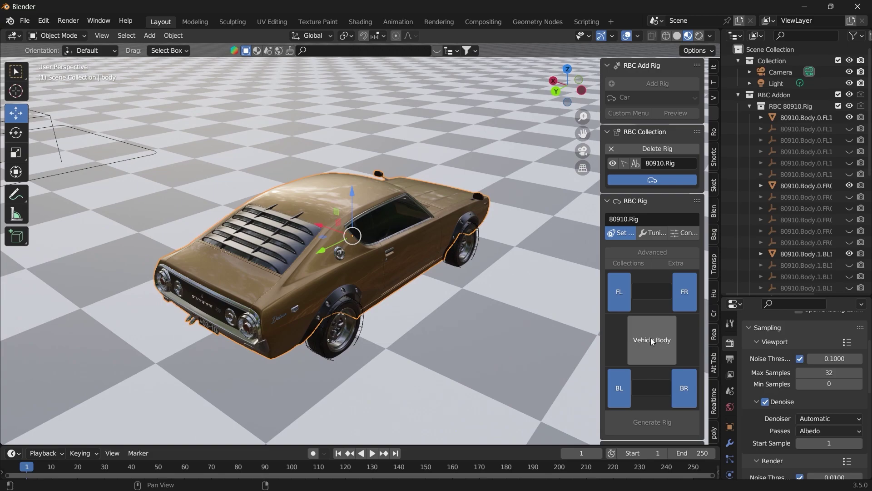
left_click(640, 351)
Generate the car rig and play the driving simulation with Drive set to 1.92.
scroll(666, 394, "down", 2)
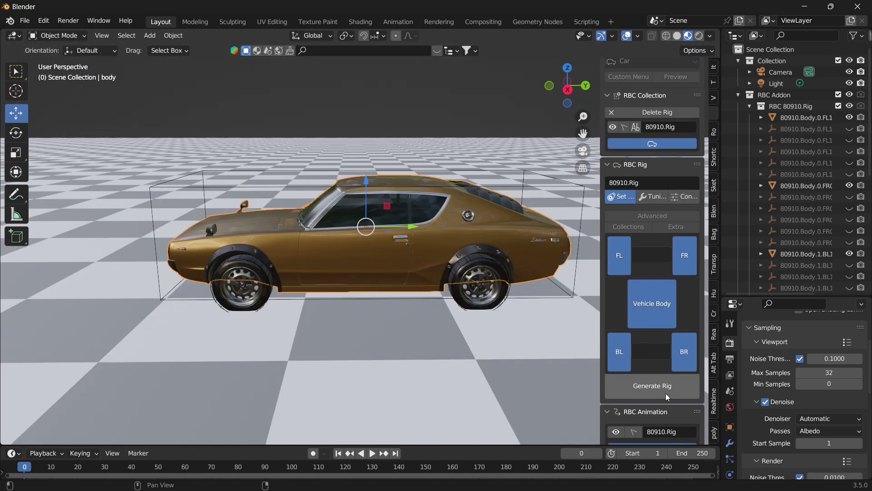
left_click(666, 390)
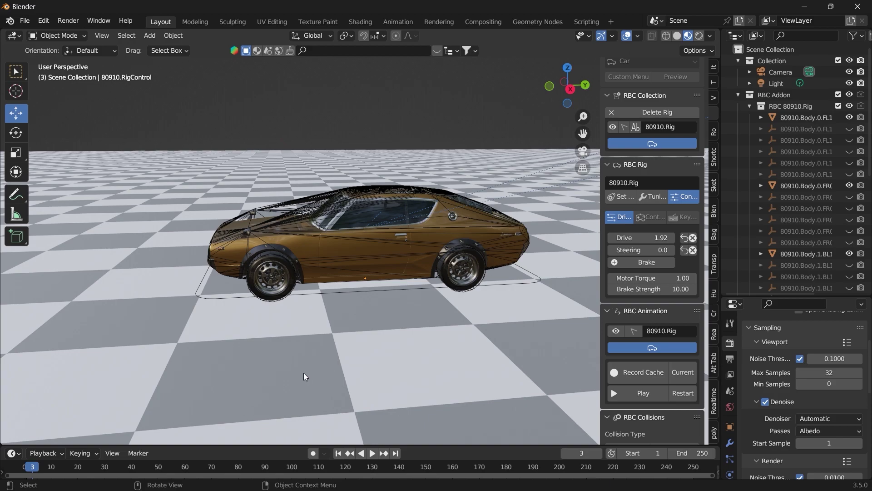
left_click(372, 454)
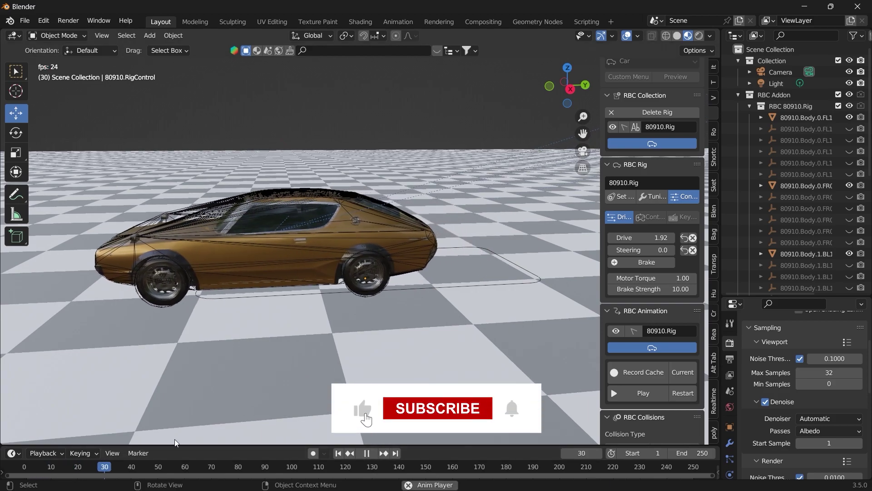
Set the rig's Drive to 68.07 and play the driving simulation from the start.
key("space")
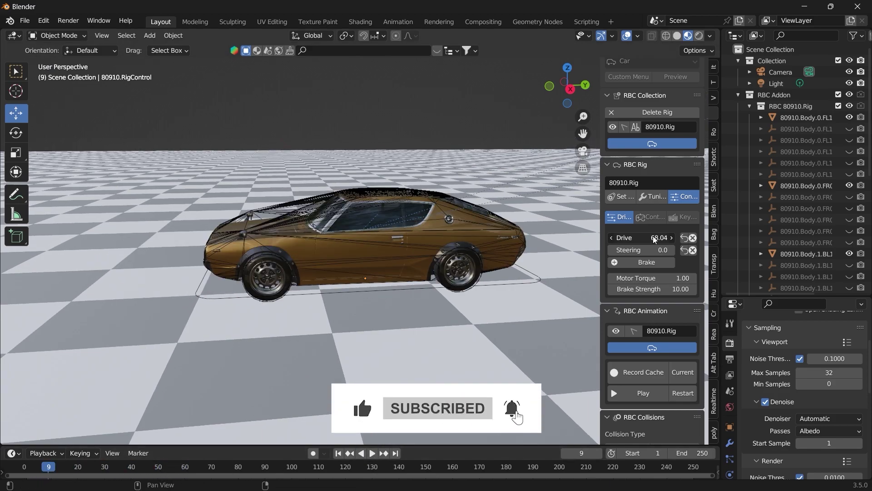
left_click(371, 453)
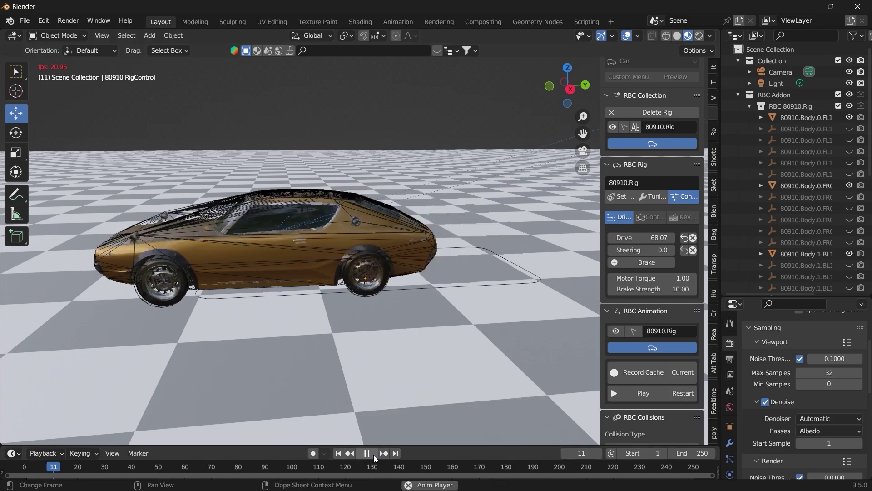
key("space")
left_click(372, 453)
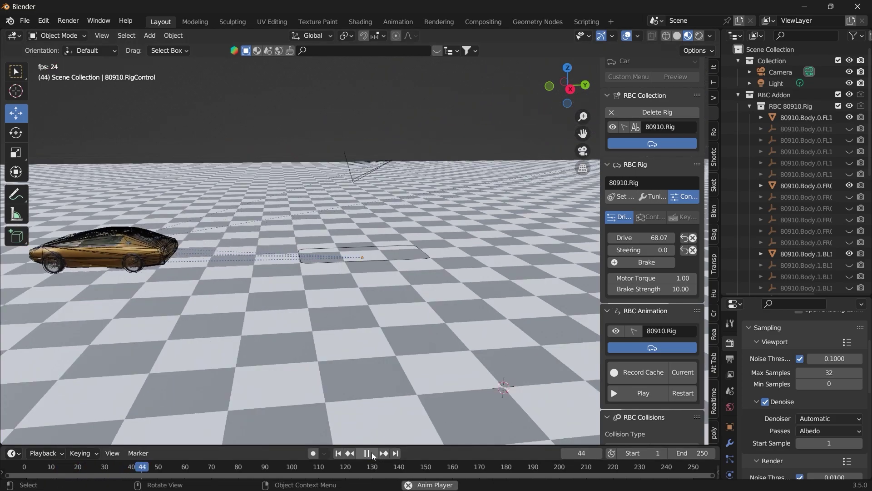
left_click(372, 455)
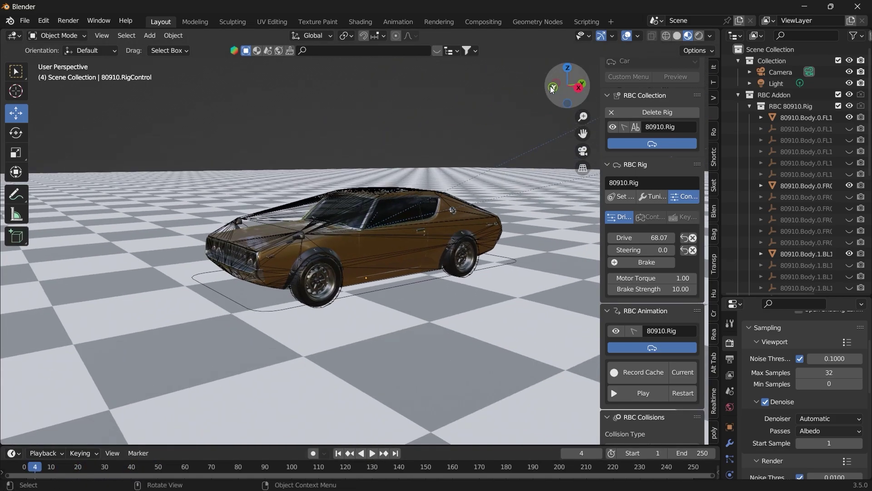
Hide the rig's wheel and vehicle body collision meshes in the viewport.
middle_click_drag(319, 225, 378, 217)
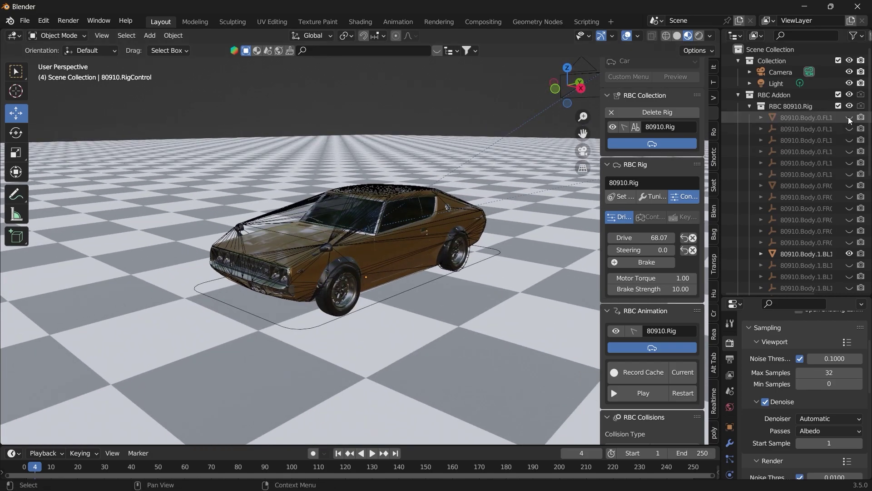
scroll(850, 120, "down", 5)
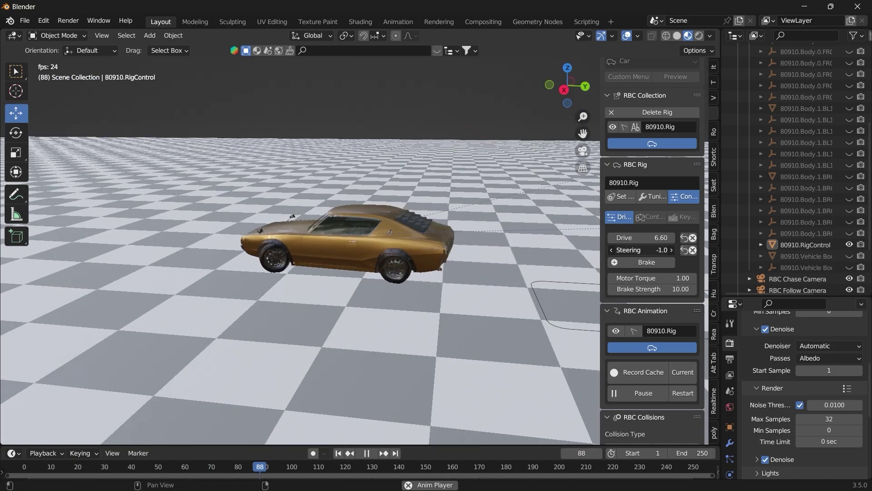
Steer the car during playback with Steering at 1.0 and 0.9, and raise Drive to 19.80.
left_click_drag(642, 250, 682, 250)
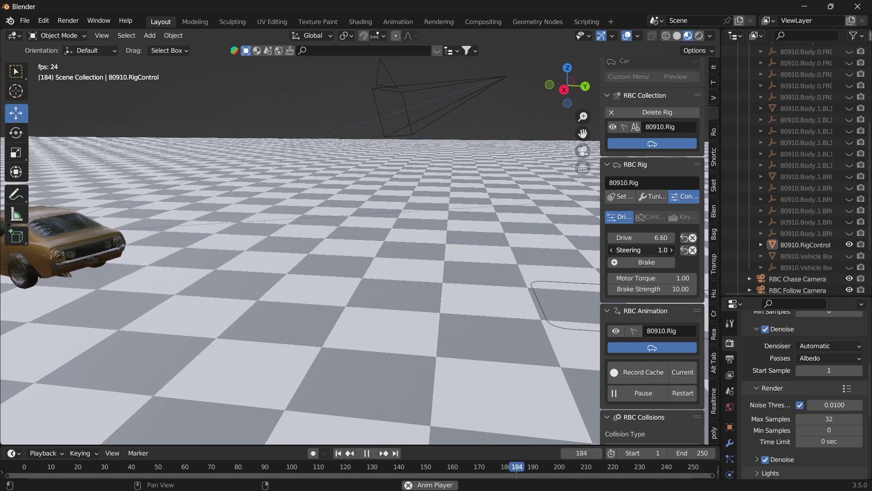
left_click_drag(661, 251, 678, 239)
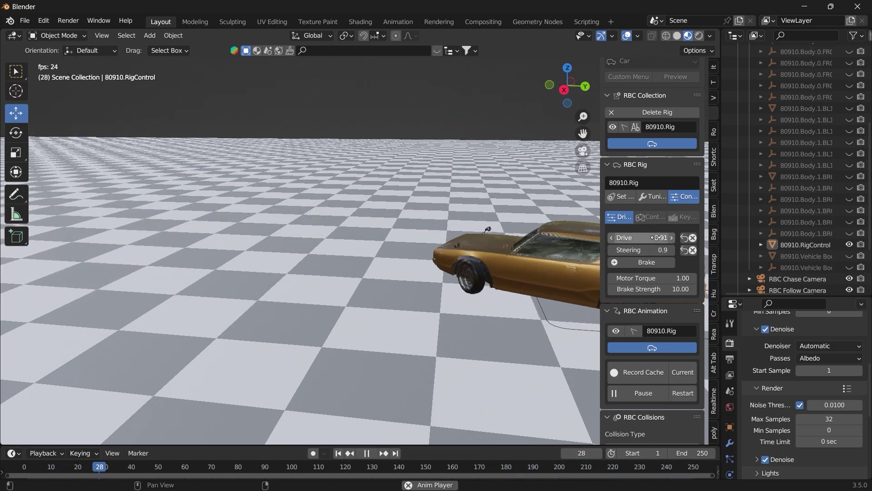
left_click_drag(655, 238, 701, 238)
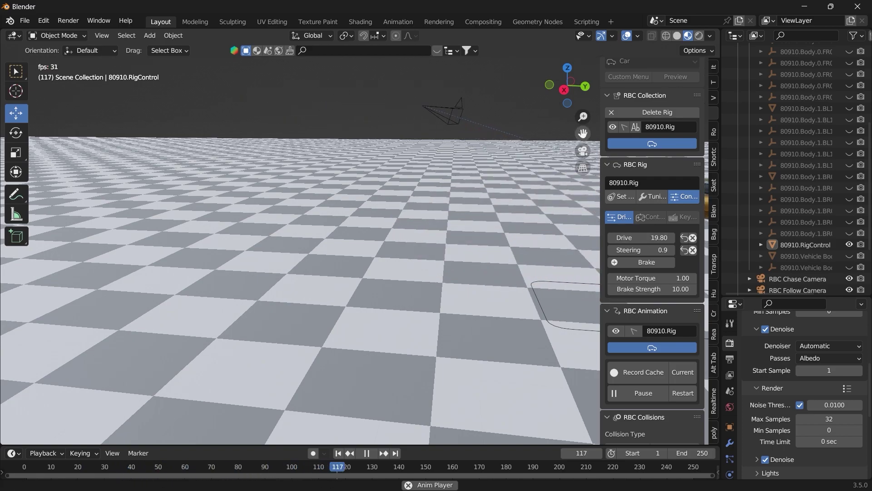
left_click_drag(583, 133, 504, 142)
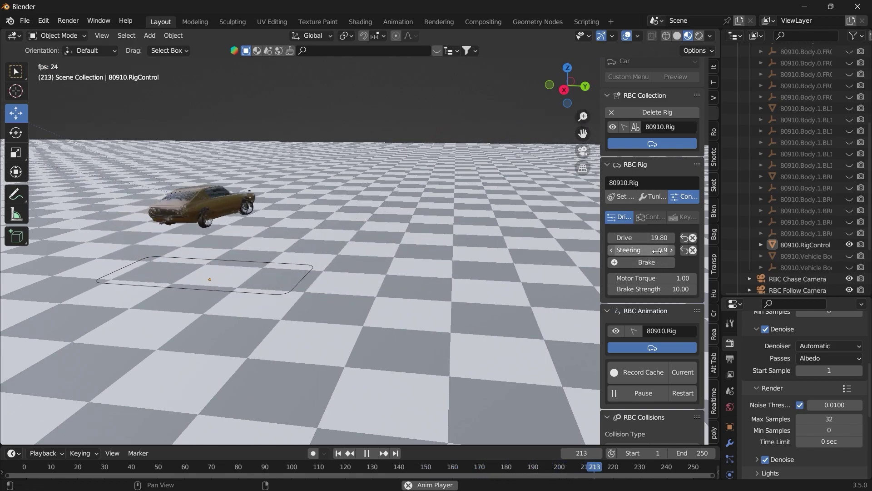
Adjust Steering to 0.4 and Drive to 15.69 while the simulation runs, and stop playback.
left_click_drag(657, 251, 624, 252)
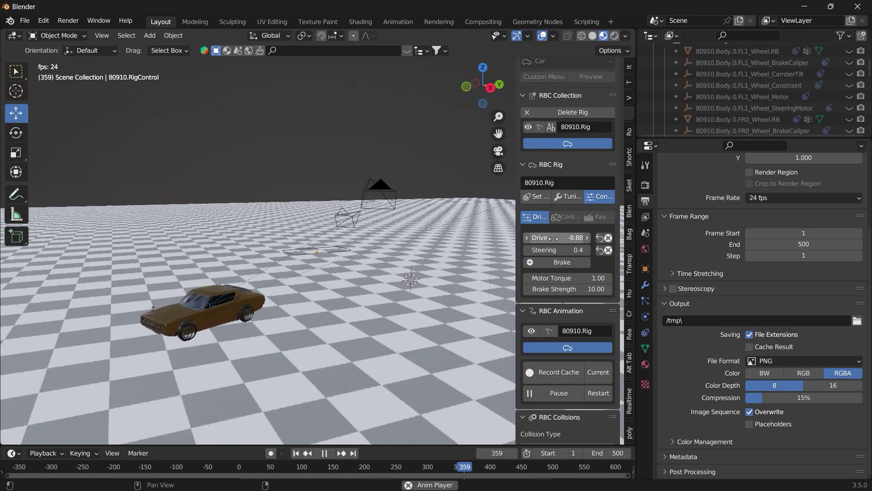
left_click_drag(555, 237, 533, 238)
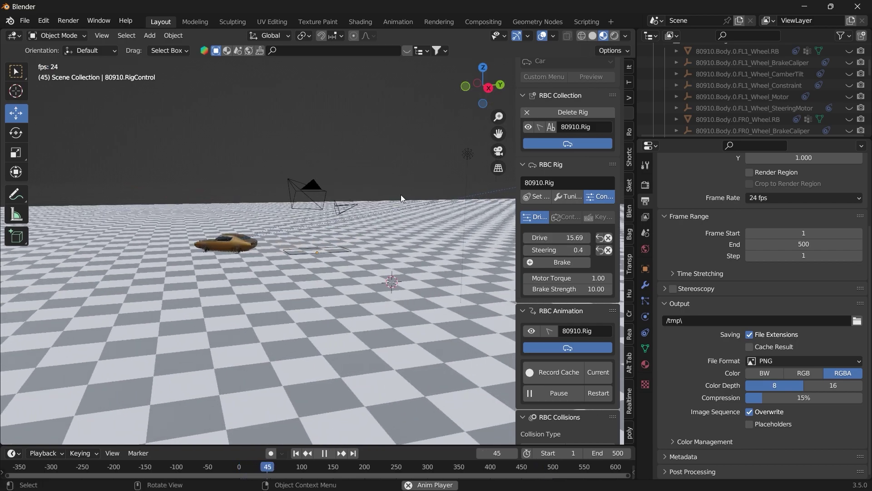
key("space")
Examine the rig's tuning settings for wheels, suspension and physics.
left_click_drag(476, 100, 529, 101)
scroll(340, 196, "up", 2)
left_click_drag(497, 135, 625, 128)
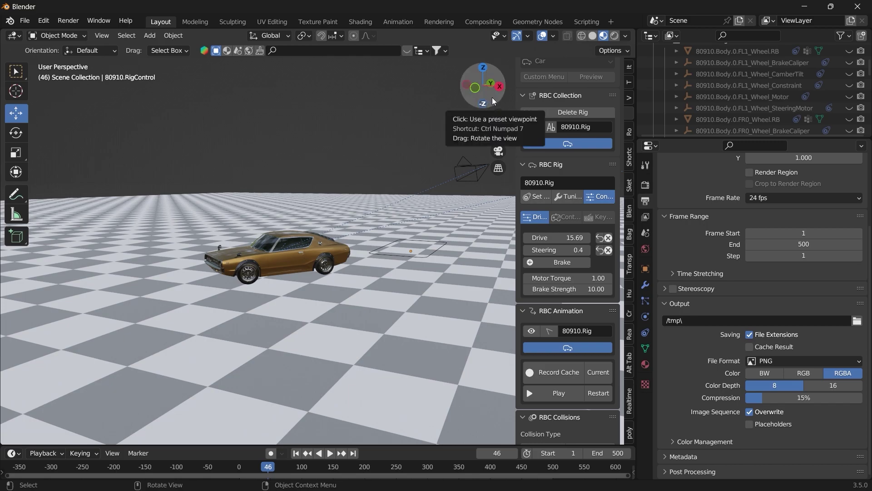
left_click_drag(495, 101, 480, 102)
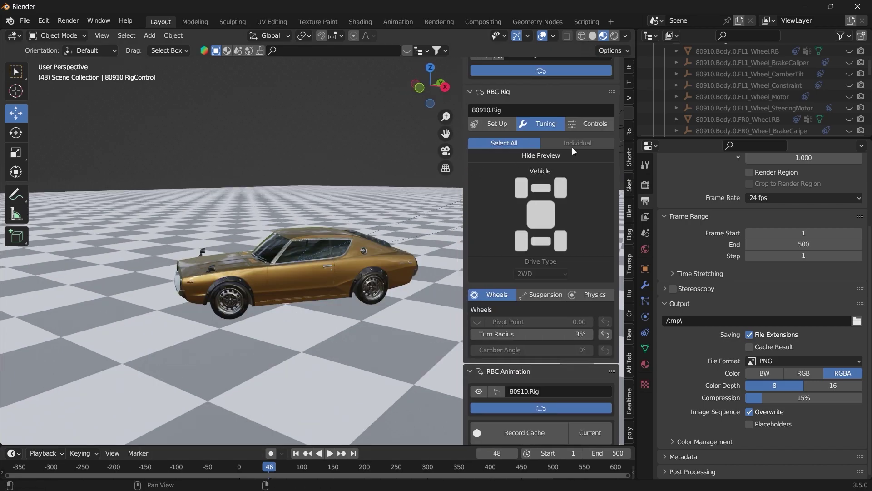
scroll(573, 238, "down", 3)
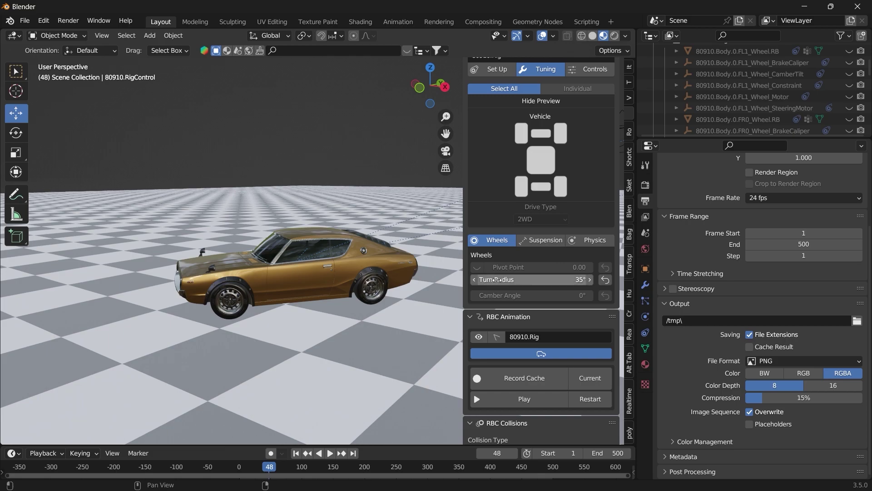
left_click(545, 241)
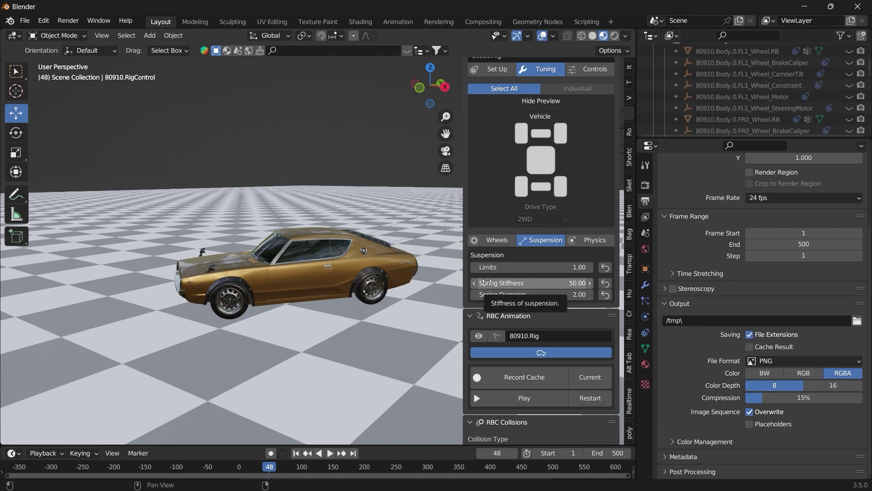
left_click(591, 240)
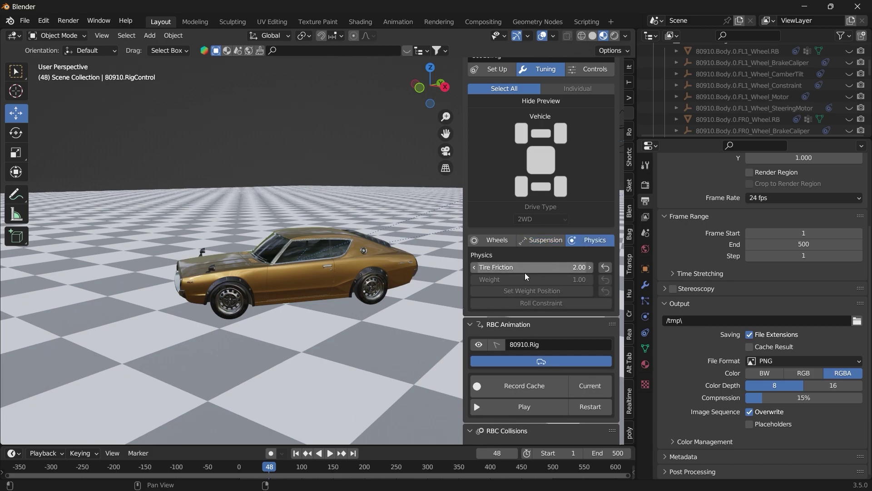
left_click(501, 244)
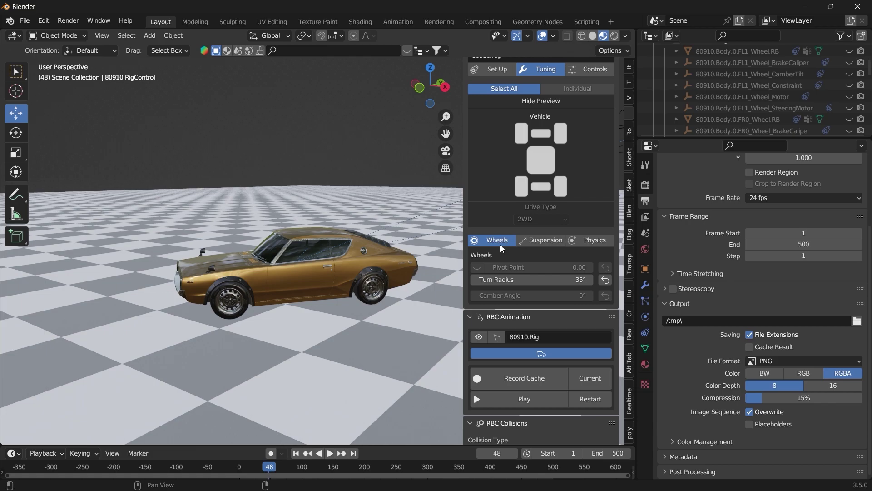
left_click(604, 242)
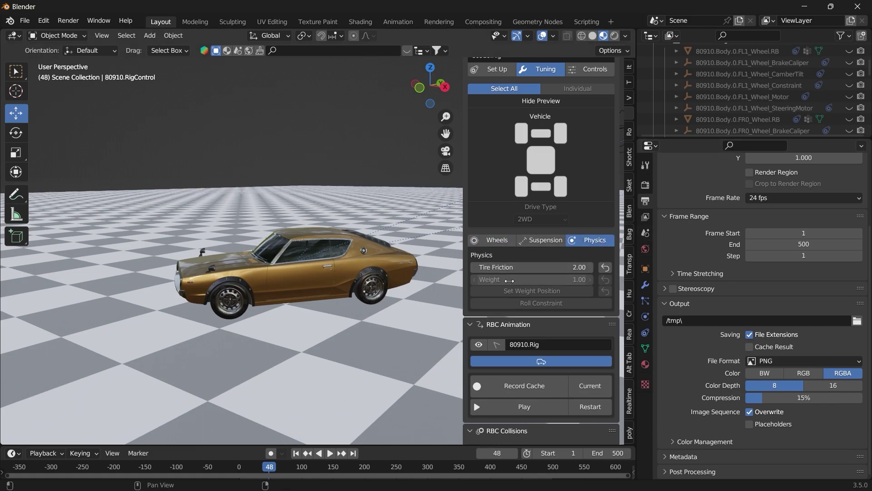
Enlarge the Outliner and hide the RBC Ground object in the viewport.
left_click_drag(437, 104, 464, 165)
scroll(270, 249, "down", 3)
scroll(269, 249, "up", 5)
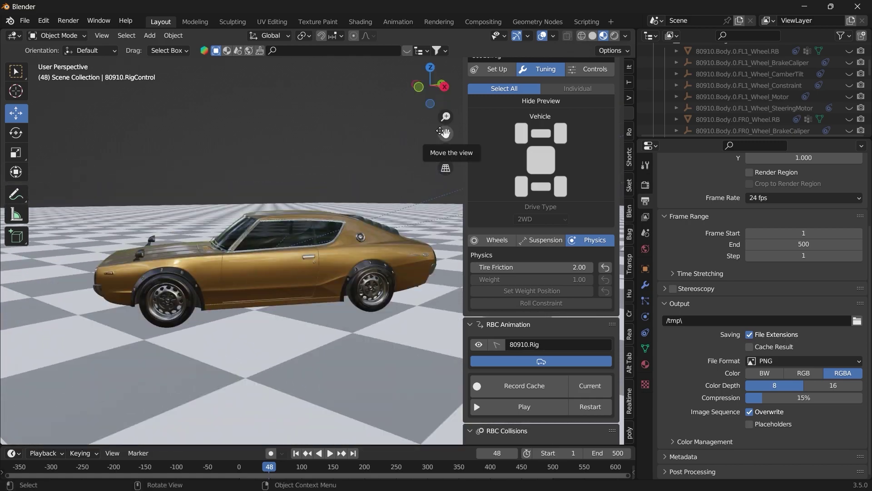
scroll(509, 144, "up", 6)
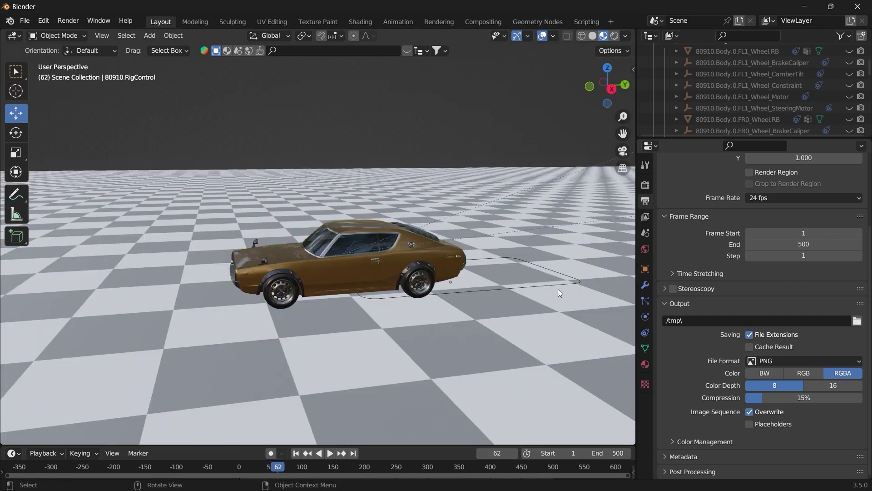
left_click_drag(668, 138, 650, 289)
scroll(786, 183, "down", 10)
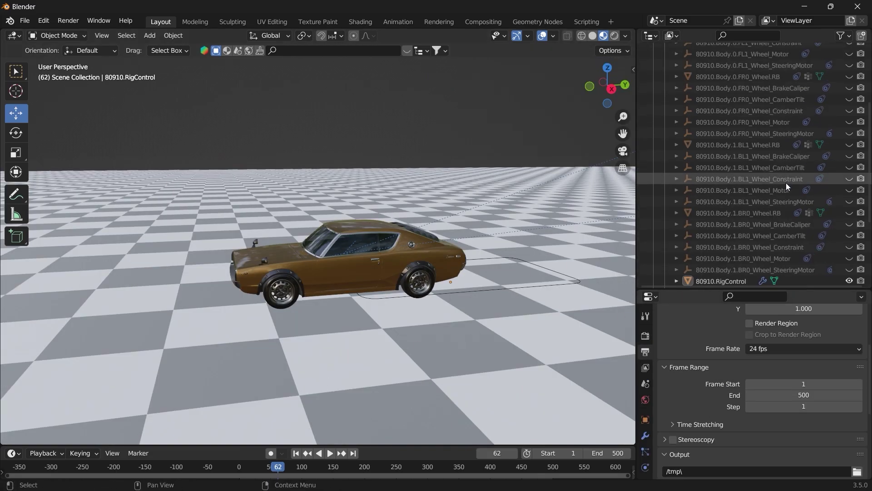
left_click(849, 264)
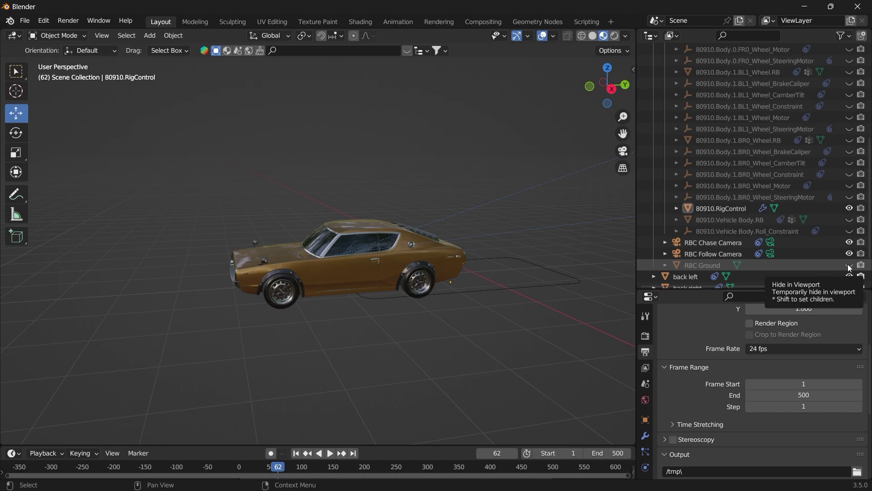
Add a large plane beneath the car and subdivide it into an uneven terrain surface.
key("shift+a")
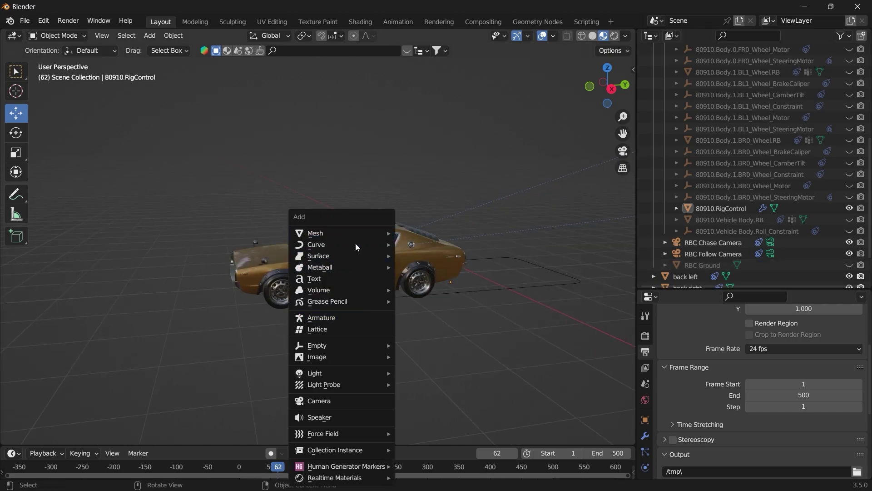
mouse_move(358, 233)
left_click(445, 229)
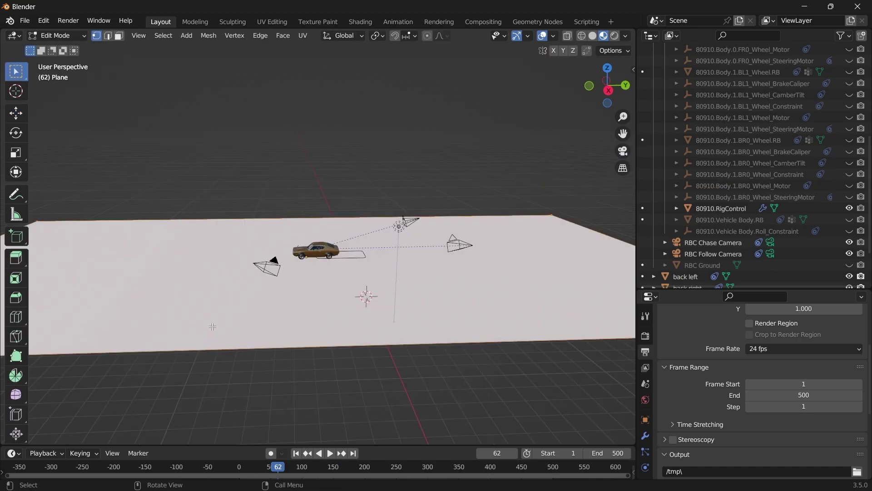
right_click(213, 327)
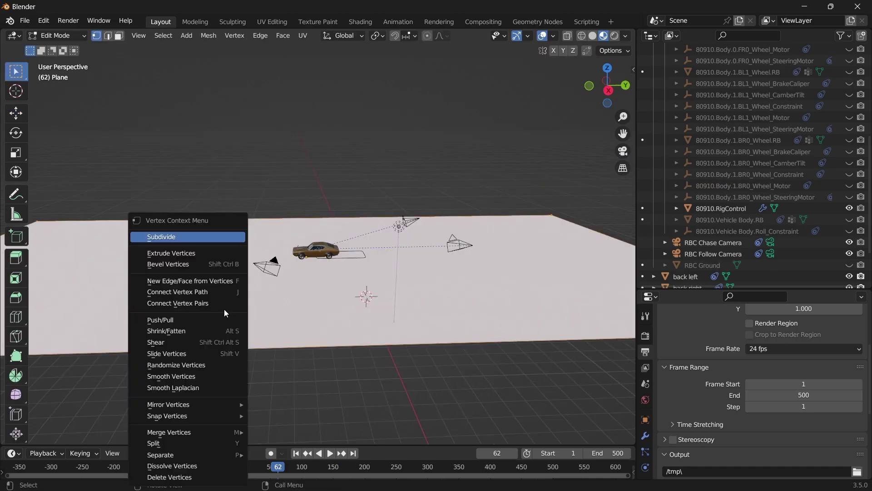
left_click(187, 238)
left_click(62, 435)
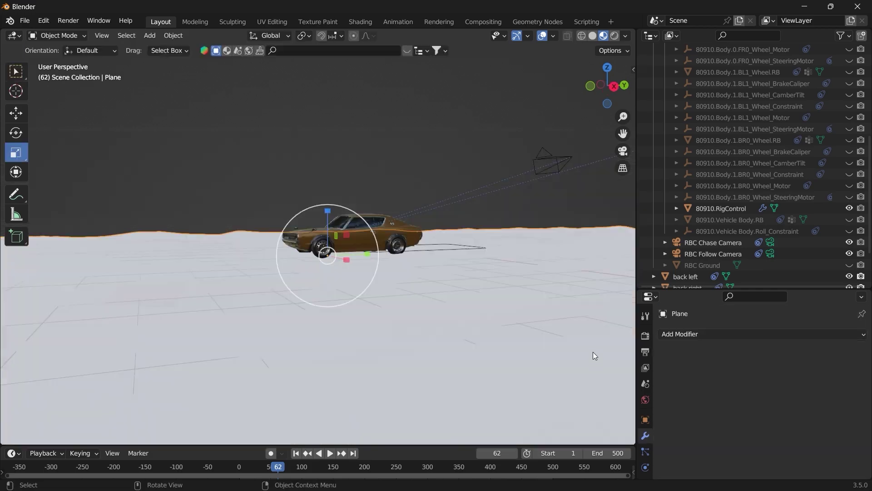
Add a Subdivision modifier with 2 viewport levels to the terrain plane and test the driving simulation on it.
left_click(688, 335)
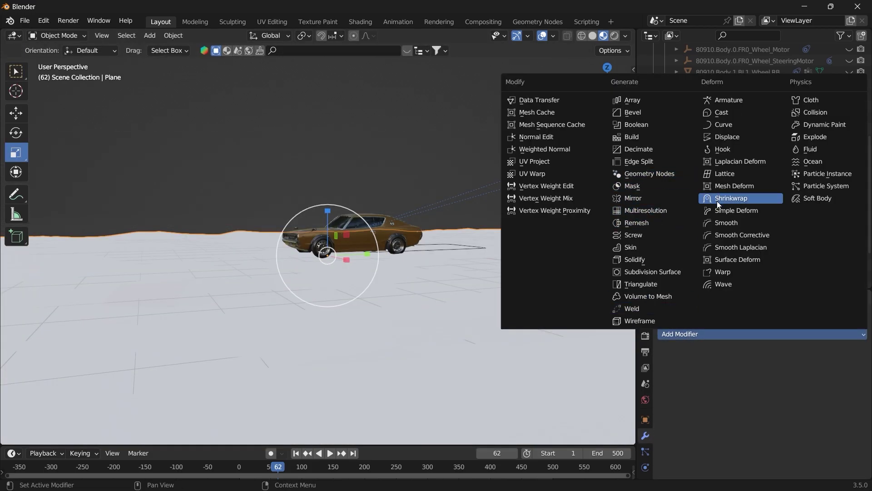
left_click(707, 334)
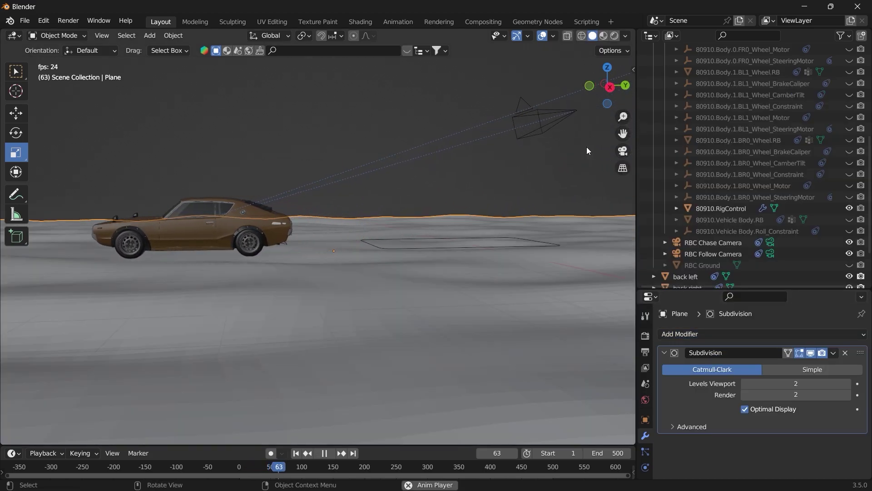
left_click_drag(621, 133, 864, 157)
key("space")
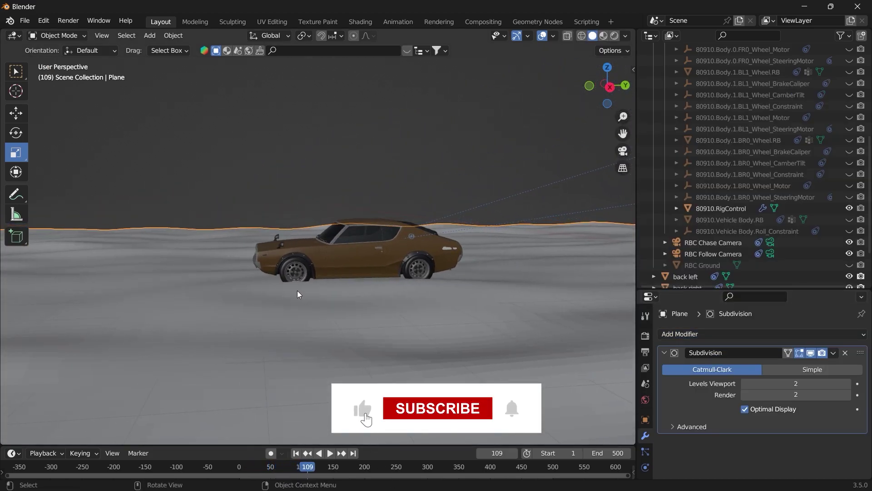
mouse_move(610, 97)
left_mouse_down()
mouse_move(652, 119)
mouse_move(601, 92)
mouse_move(614, 102)
left_mouse_up()
key("ctrl+z")
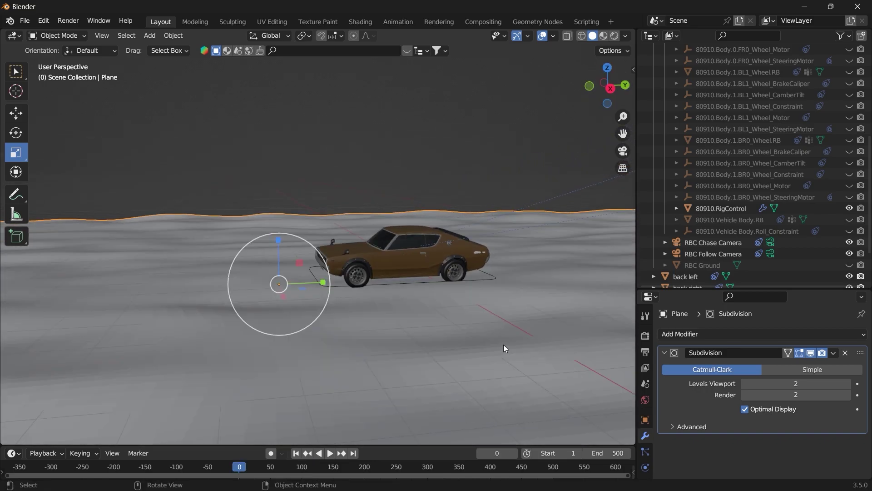
Make the terrain plane a passive collision object with its collision shape set to Mesh.
key("n")
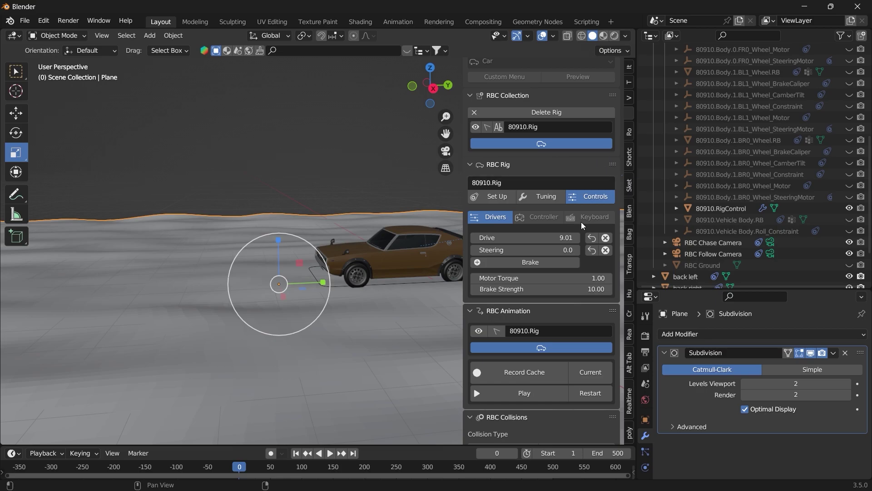
scroll(569, 408, "down", 2)
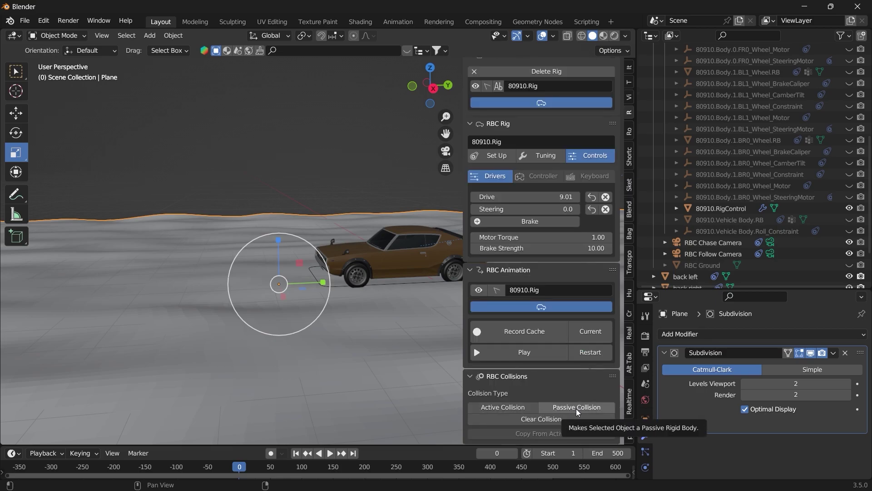
left_click(576, 408)
scroll(571, 391, "down", 6)
left_click(570, 393)
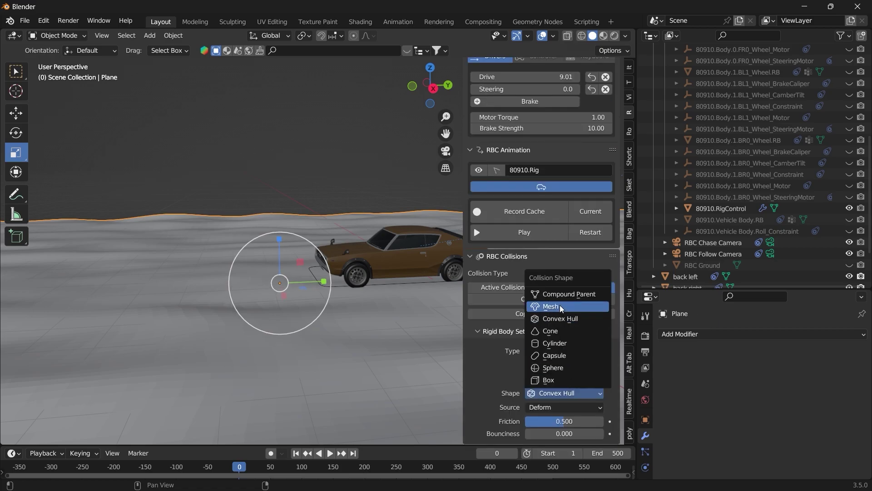
left_click(560, 305)
Lower the terrain plane slightly beneath the car and test the drive across it with Drive set to 11.74.
left_click_drag(254, 200, 255, 204)
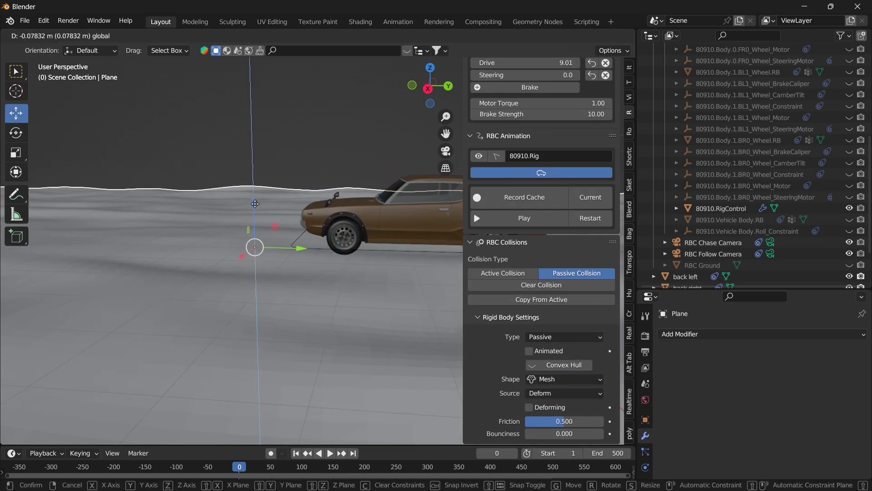
left_click(256, 206)
left_click(390, 214)
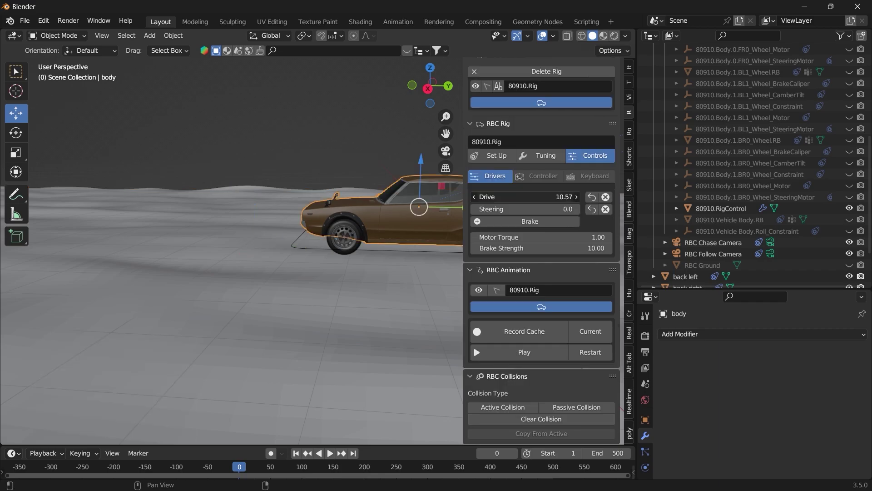
key("space")
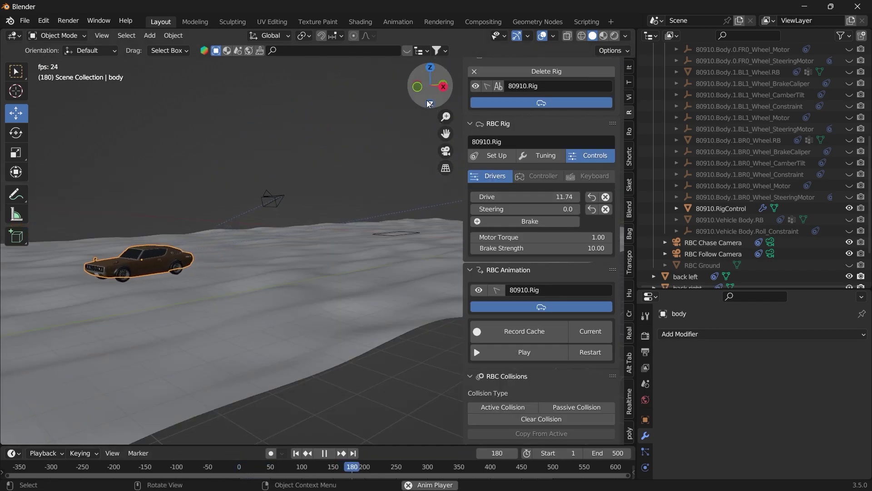
left_click_drag(431, 87, 473, 86)
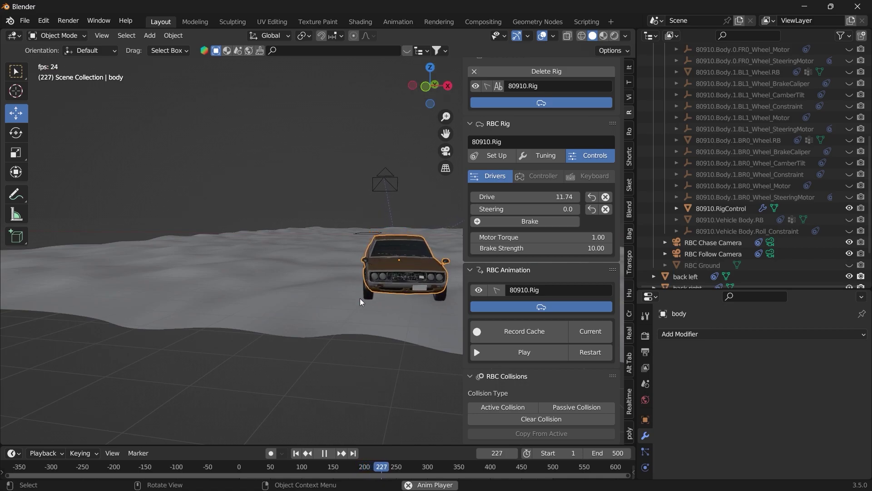
key("space")
scroll(405, 286, "down", 5)
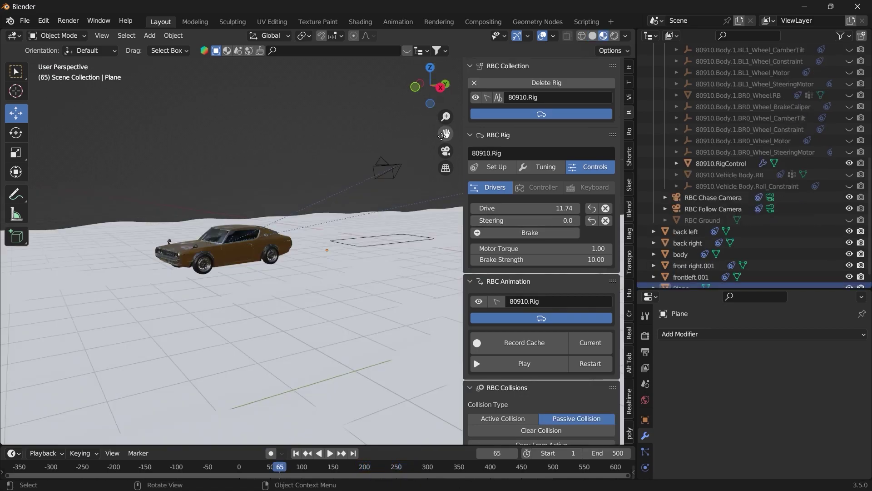
Keyframe the rig's Drive value at 11.74 on frame 0 and at 0 on frame 250.
left_click_drag(442, 136, 489, 128)
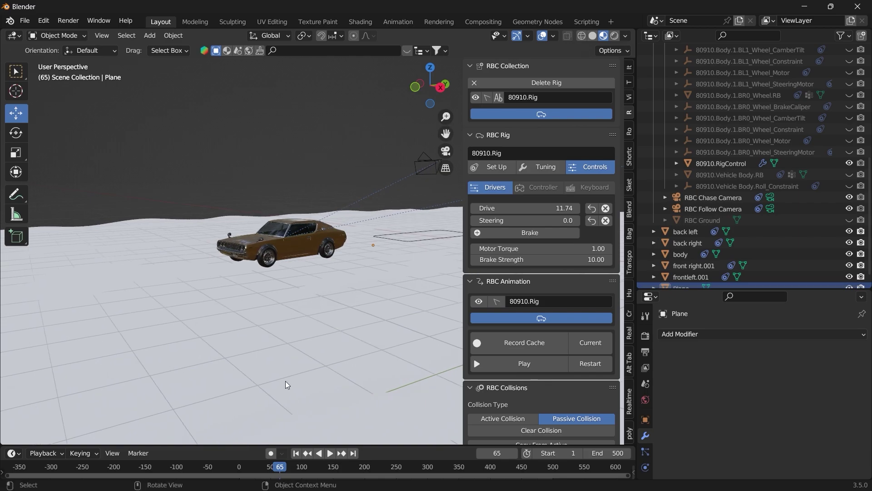
left_click_drag(256, 445, 256, 422)
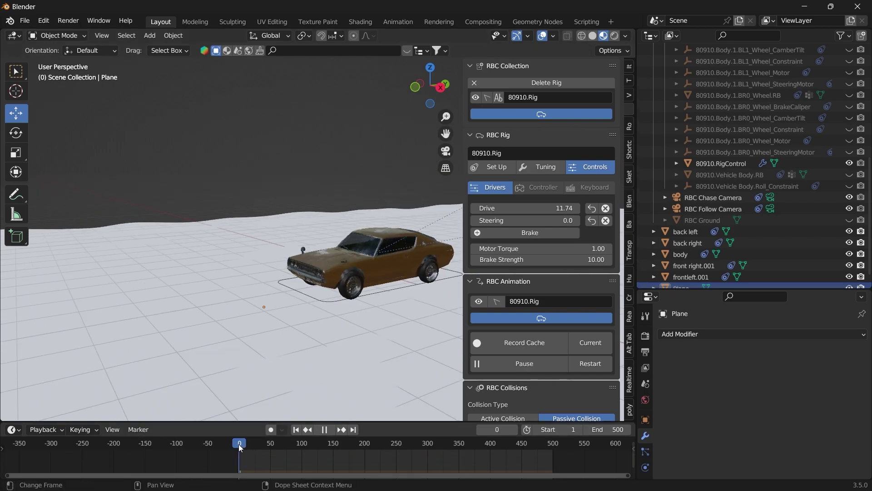
key("i")
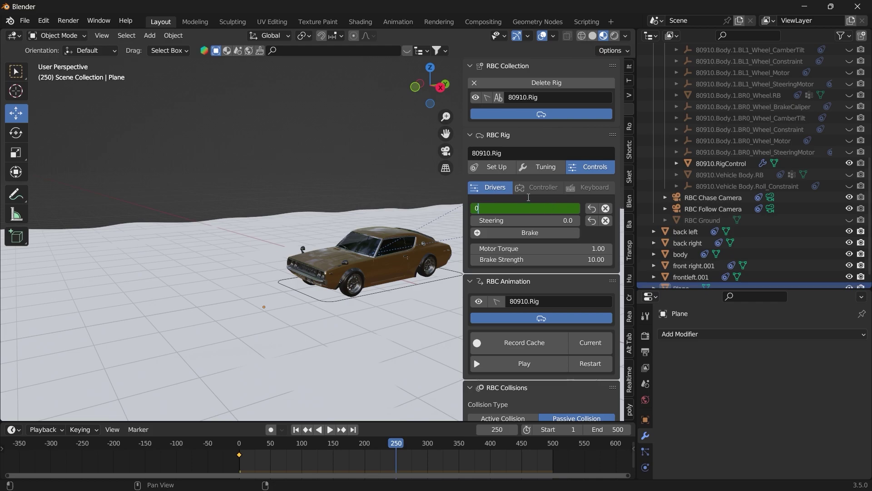
key("Return")
key("i")
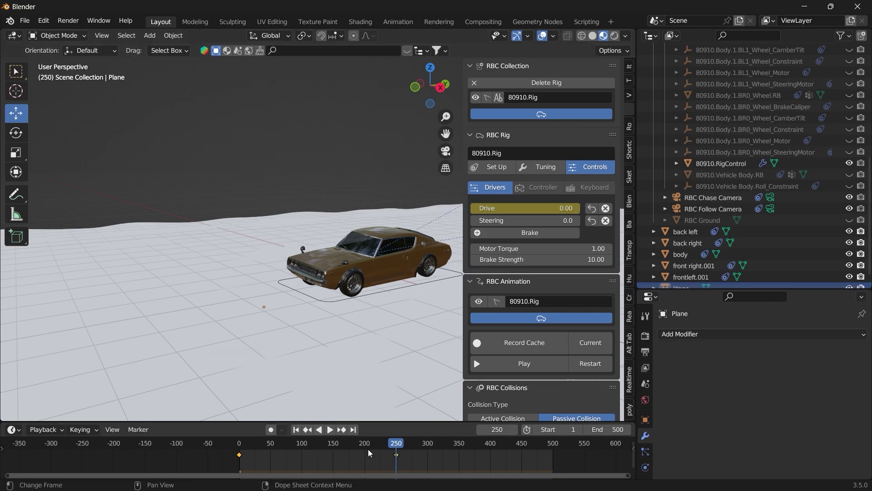
Record the simulation cache of the keyframed drive and play it back from the start.
left_click_drag(370, 450, 208, 447)
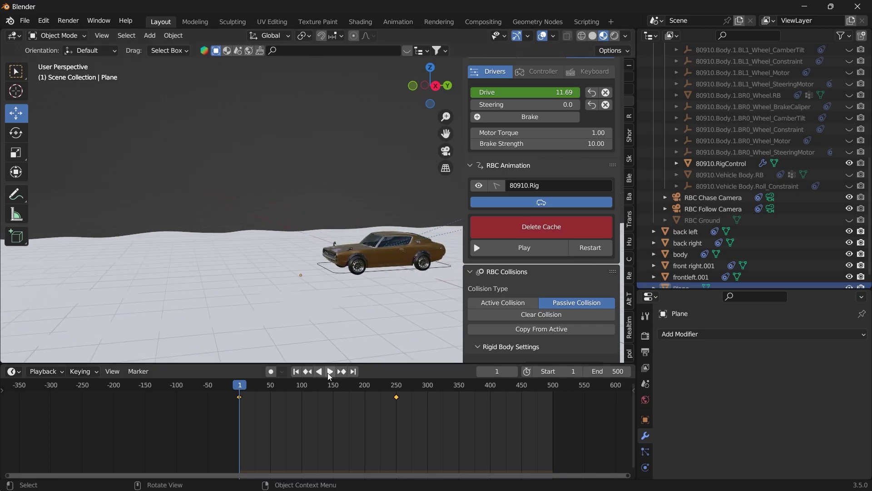
left_click(506, 248)
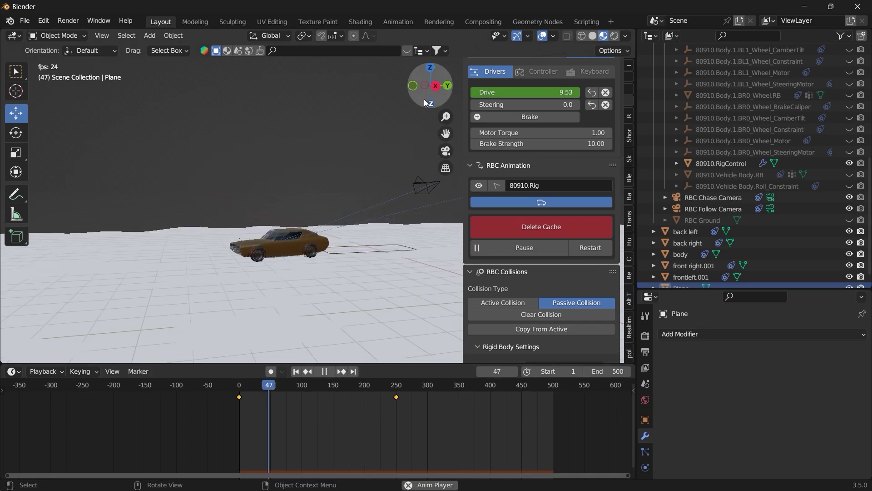
left_click_drag(427, 103, 444, 109)
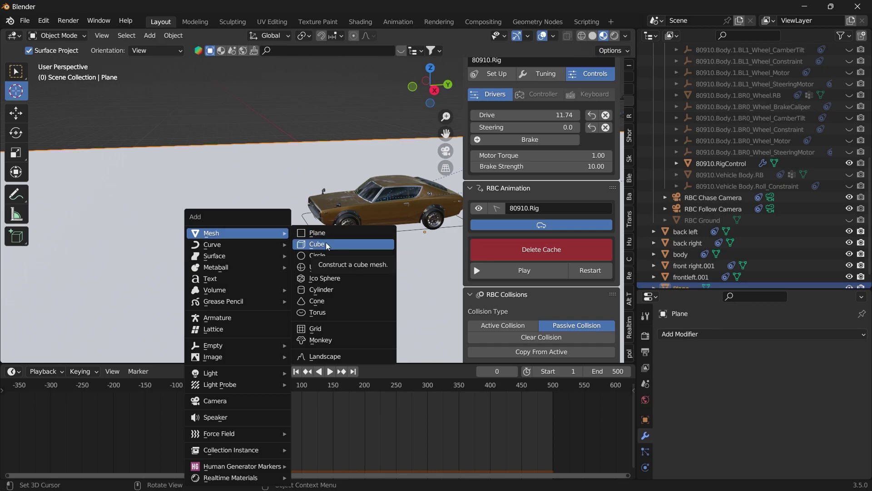
Add a cube in front of the car, scale it down and duplicate it upward by 1.05 m and 1.0744 m into a three-cube stack.
left_click(338, 244)
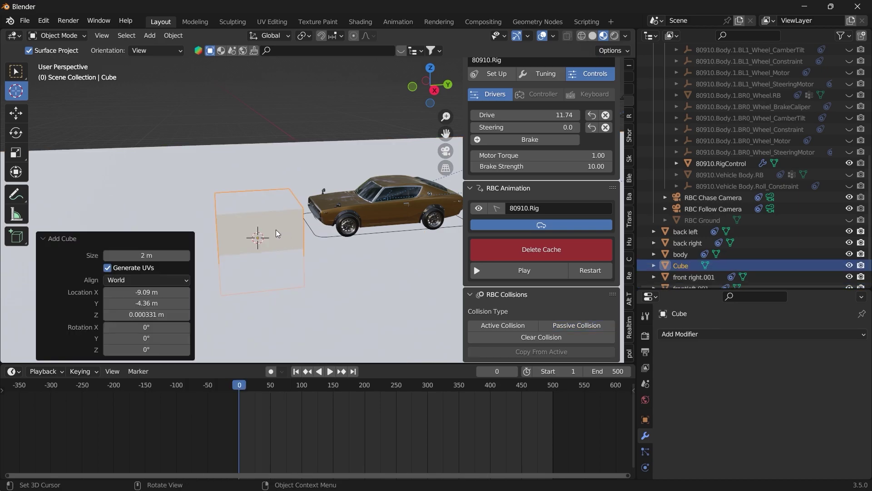
key("shift+d")
key("z")
left_click(209, 143)
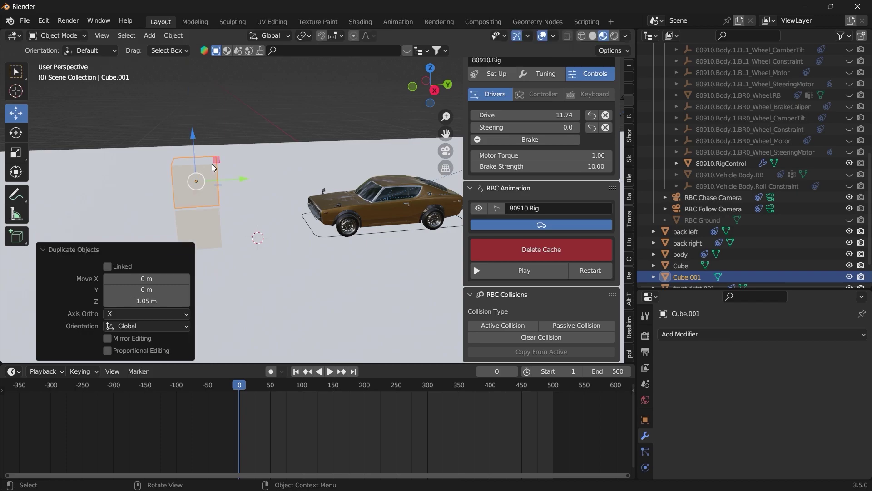
left_click(208, 165)
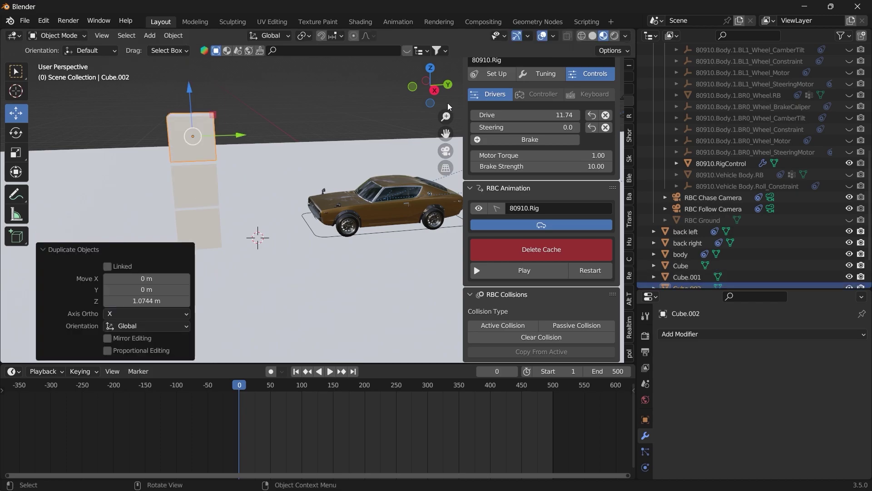
Make each of the three stacked cubes an active collision object.
left_click_drag(440, 94, 456, 88)
left_click(301, 174)
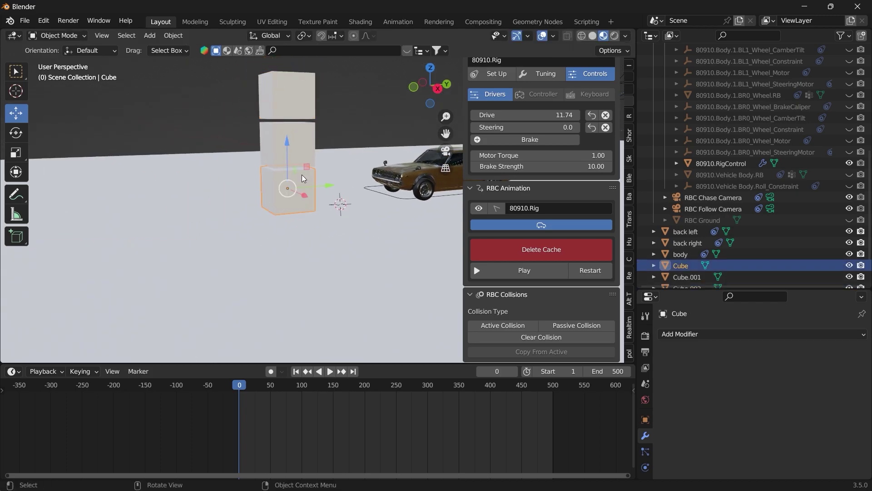
left_click(527, 327)
left_click(294, 154)
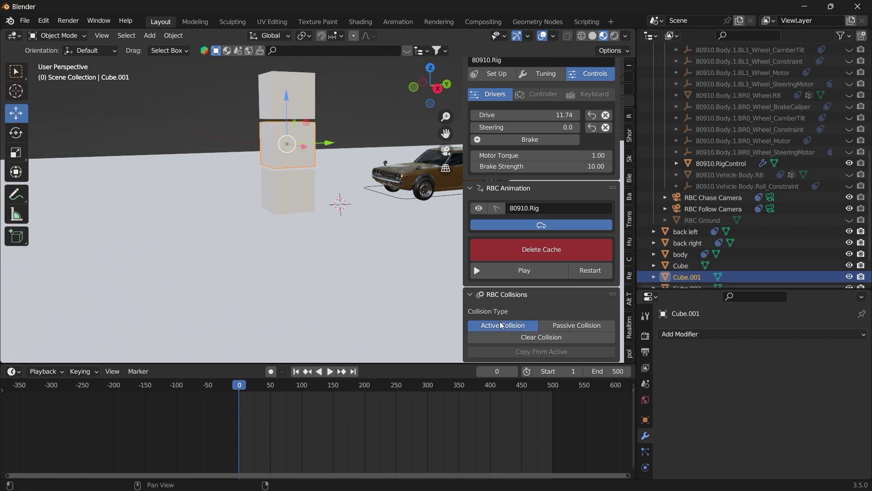
left_click(304, 113)
left_click(508, 326)
left_click(311, 282)
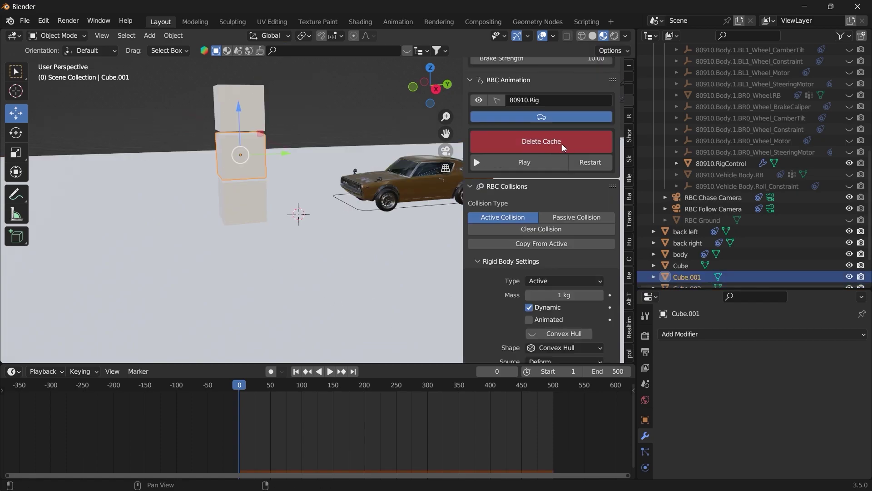
Delete the recorded cache and simulate the car crashing into the cube stack, reviewing the impact from different angles.
left_click(563, 144)
left_click(531, 144)
left_click(525, 162)
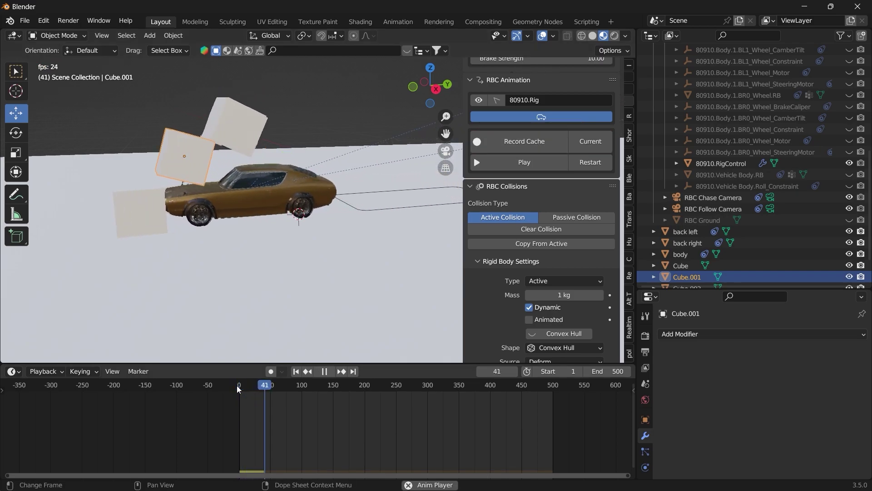
key("space")
left_click_drag(427, 97, 389, 192)
left_click_drag(268, 386, 236, 379)
key("space")
key("space")
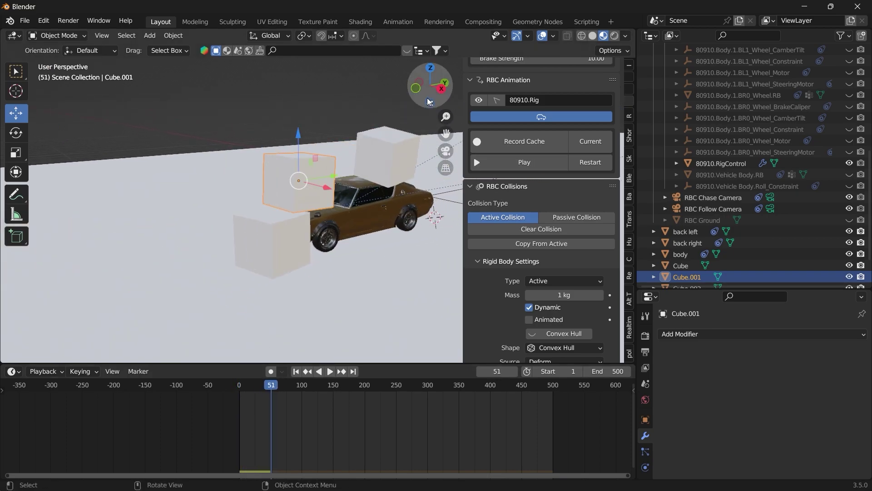
left_click_drag(427, 98, 408, 97)
left_click_drag(260, 387, 238, 384)
Set the car's Drive to 24.46 and simulate the faster crash into the cubes, returning to frame 0.
left_click(447, 186)
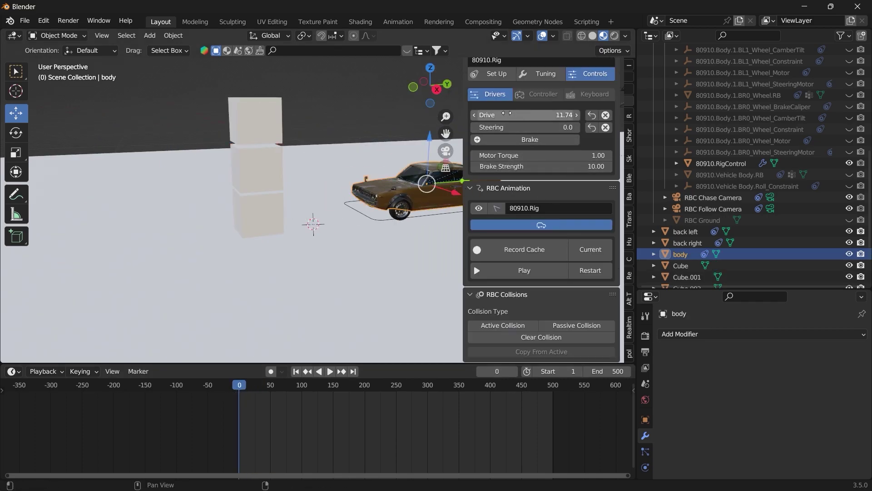
left_click_drag(555, 115, 575, 115)
key("space")
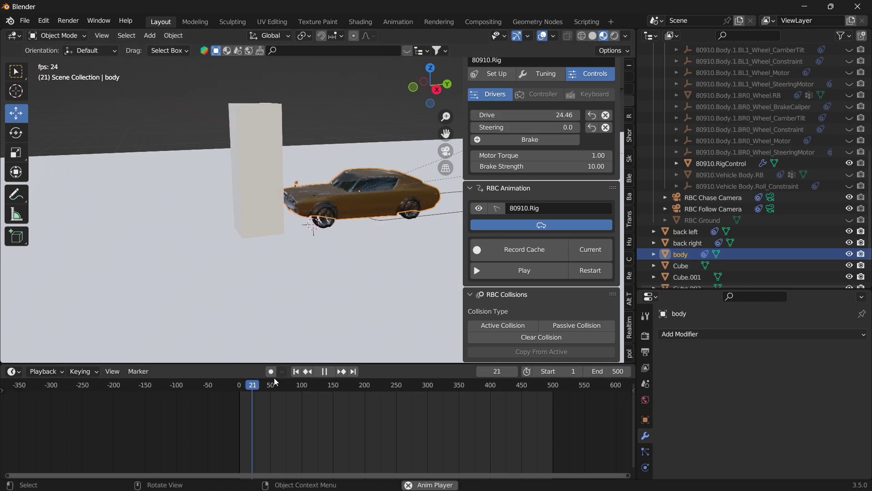
key("space")
left_click_drag(275, 386, 239, 386)
Set the frame range to 1 to 250, record the collision simulation to the cache and play it back.
scroll(553, 209, "up", 1)
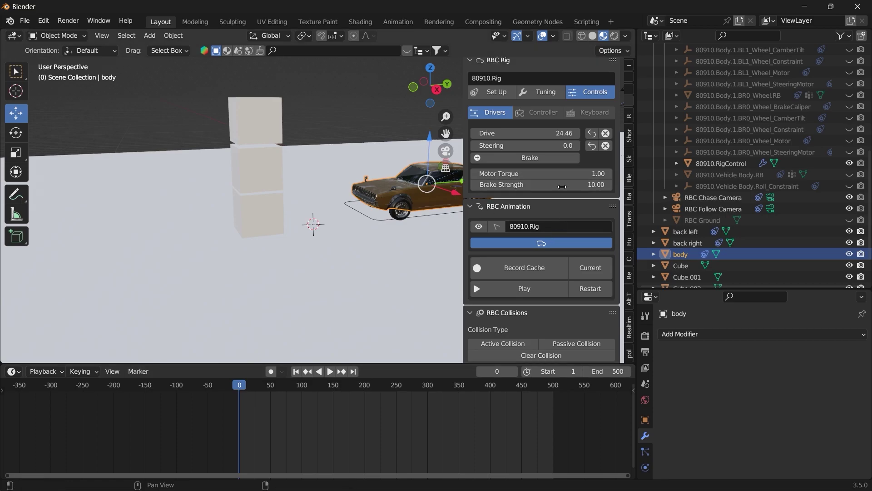
left_click(516, 266)
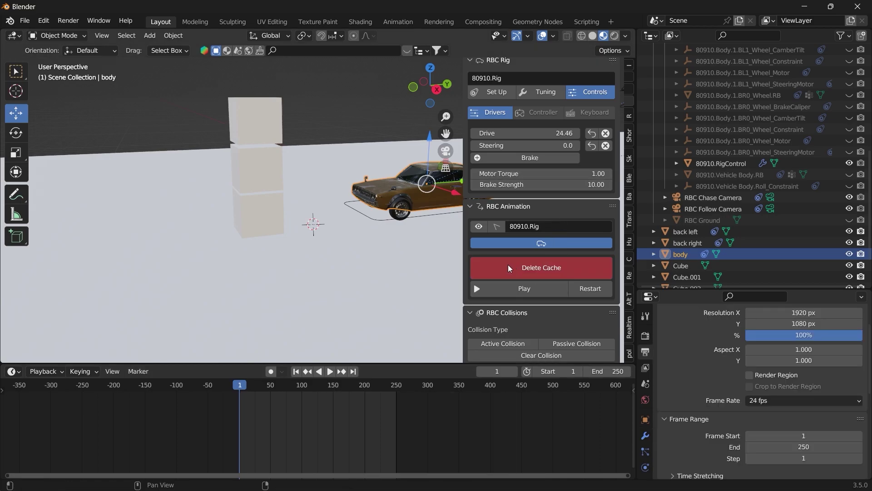
left_click(500, 292)
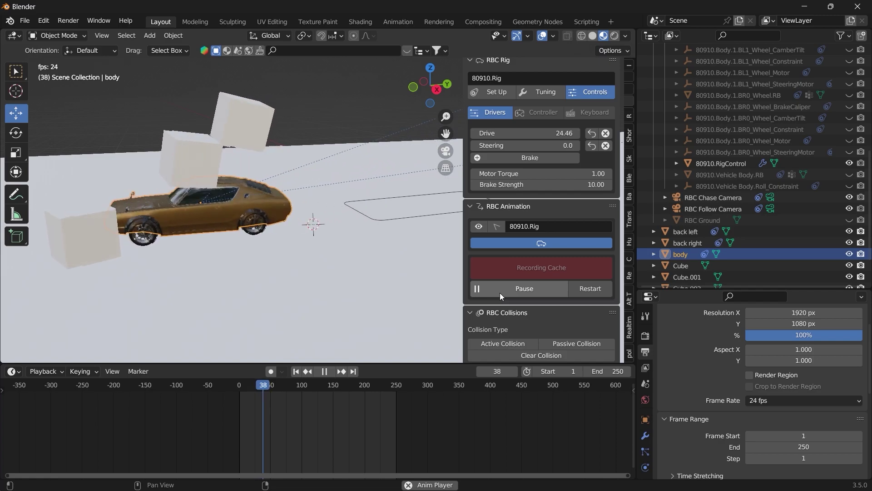
Scrub through the cached crash and examine how the car and cubes move around frames 51 to 59.
scroll(298, 236, "down", 8)
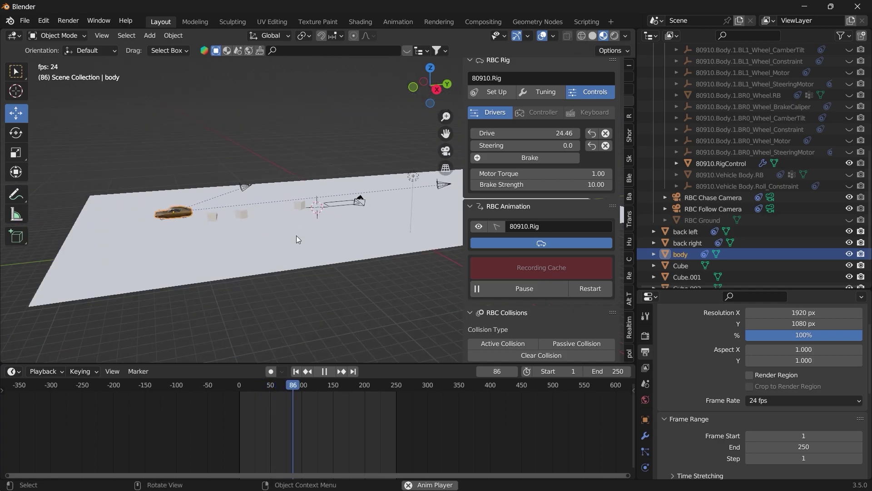
scroll(318, 214, "up", 8)
mouse_move(263, 386)
left_mouse_down()
mouse_move(287, 387)
mouse_move(255, 388)
mouse_move(271, 386)
left_mouse_up()
left_click_drag(446, 134, 681, 118)
scroll(401, 209, "down", 3)
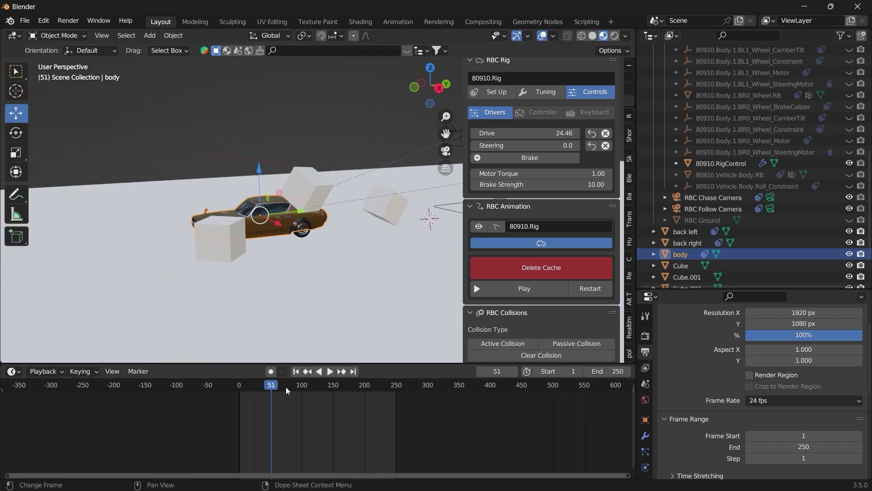
left_click_drag(272, 388, 241, 391)
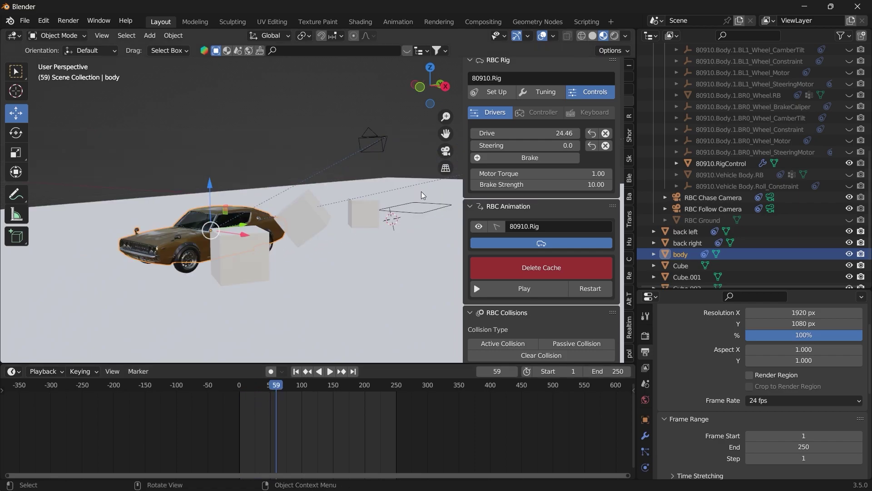